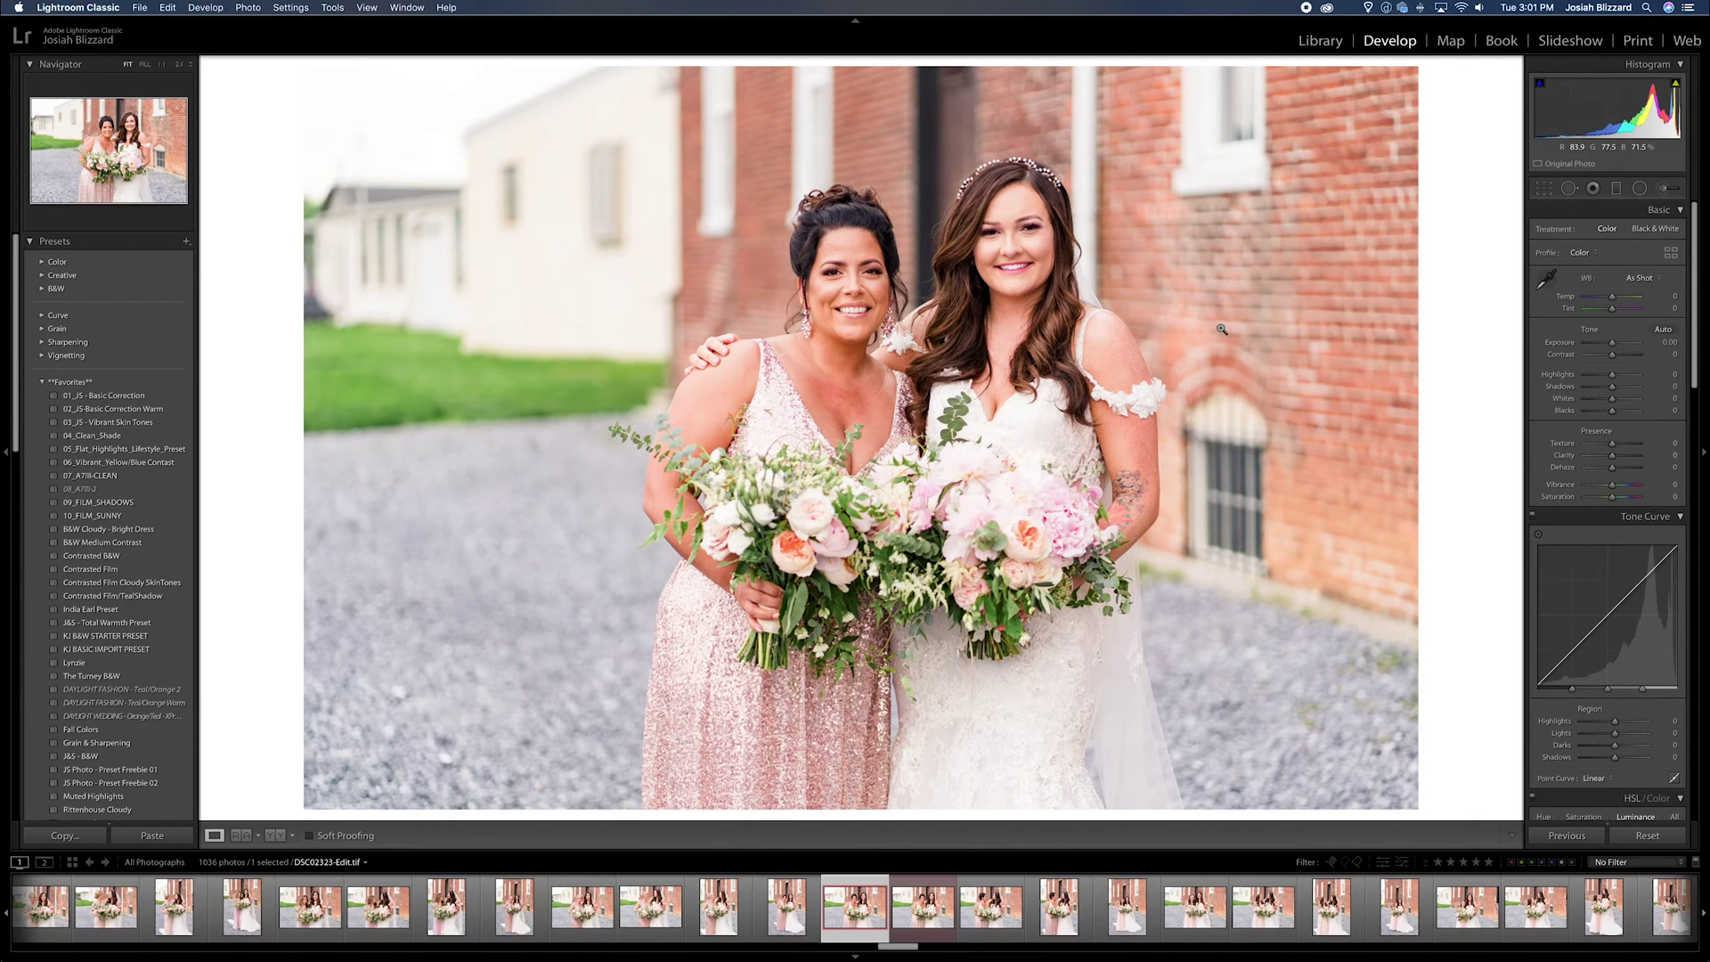
Zoom into the edited portrait, then advance to the next photo, DSC02332.ARW
left_click(1221, 328)
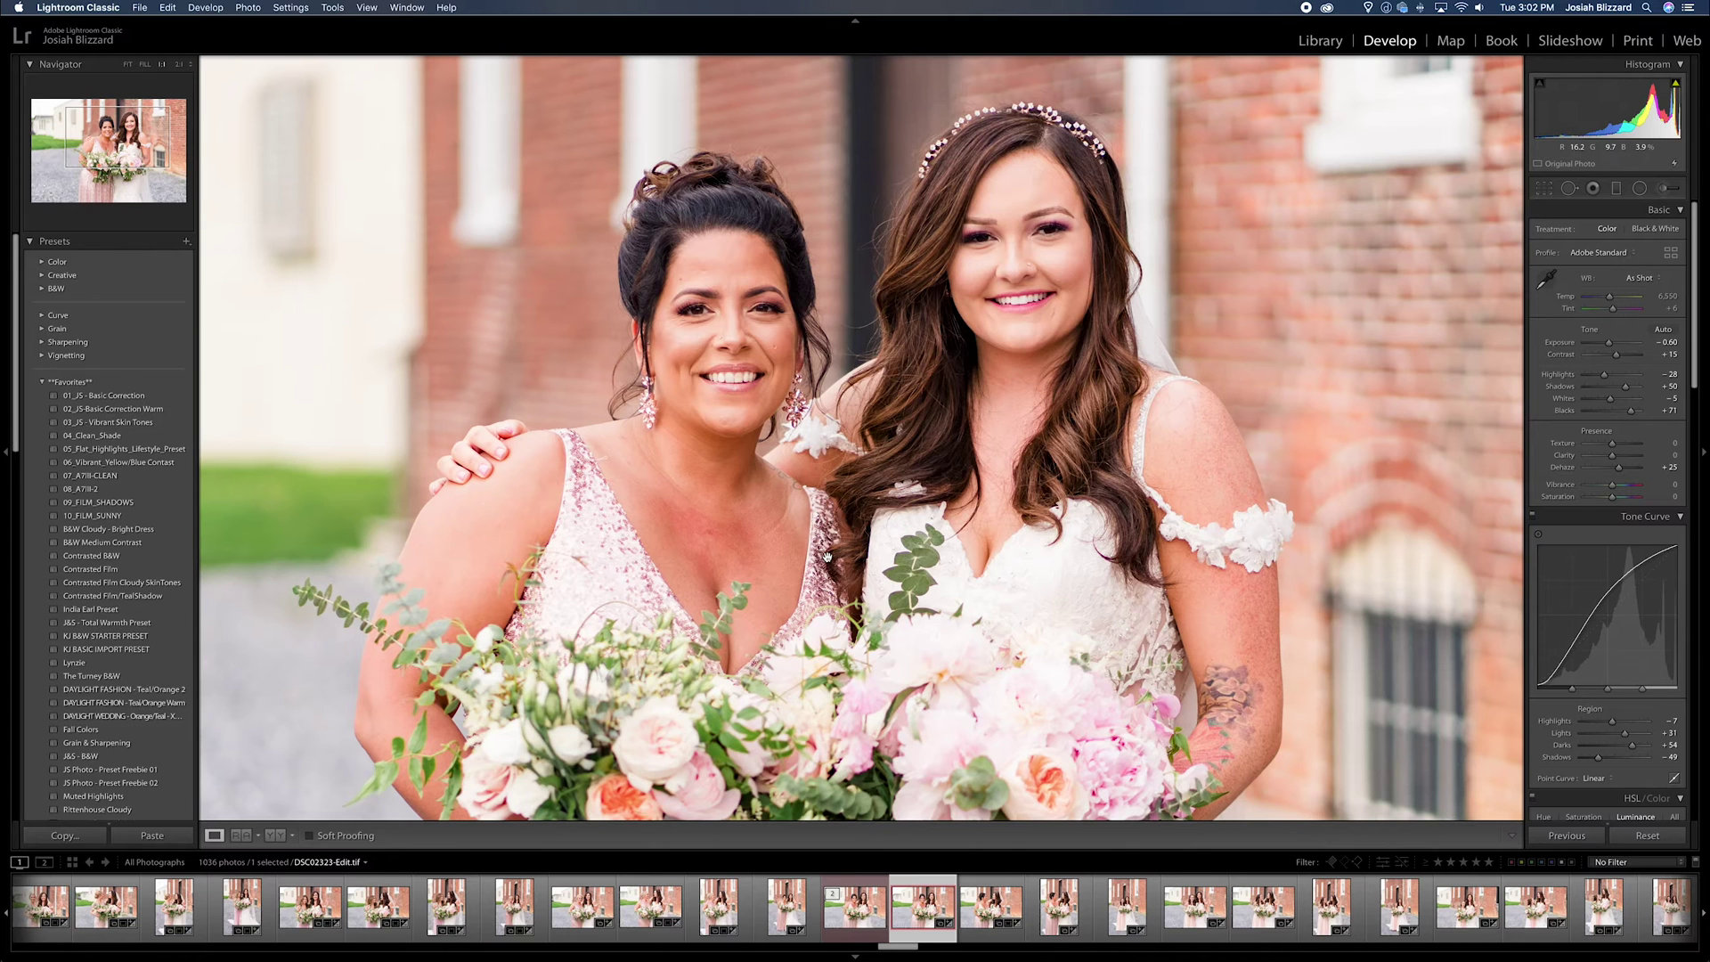
key("Right")
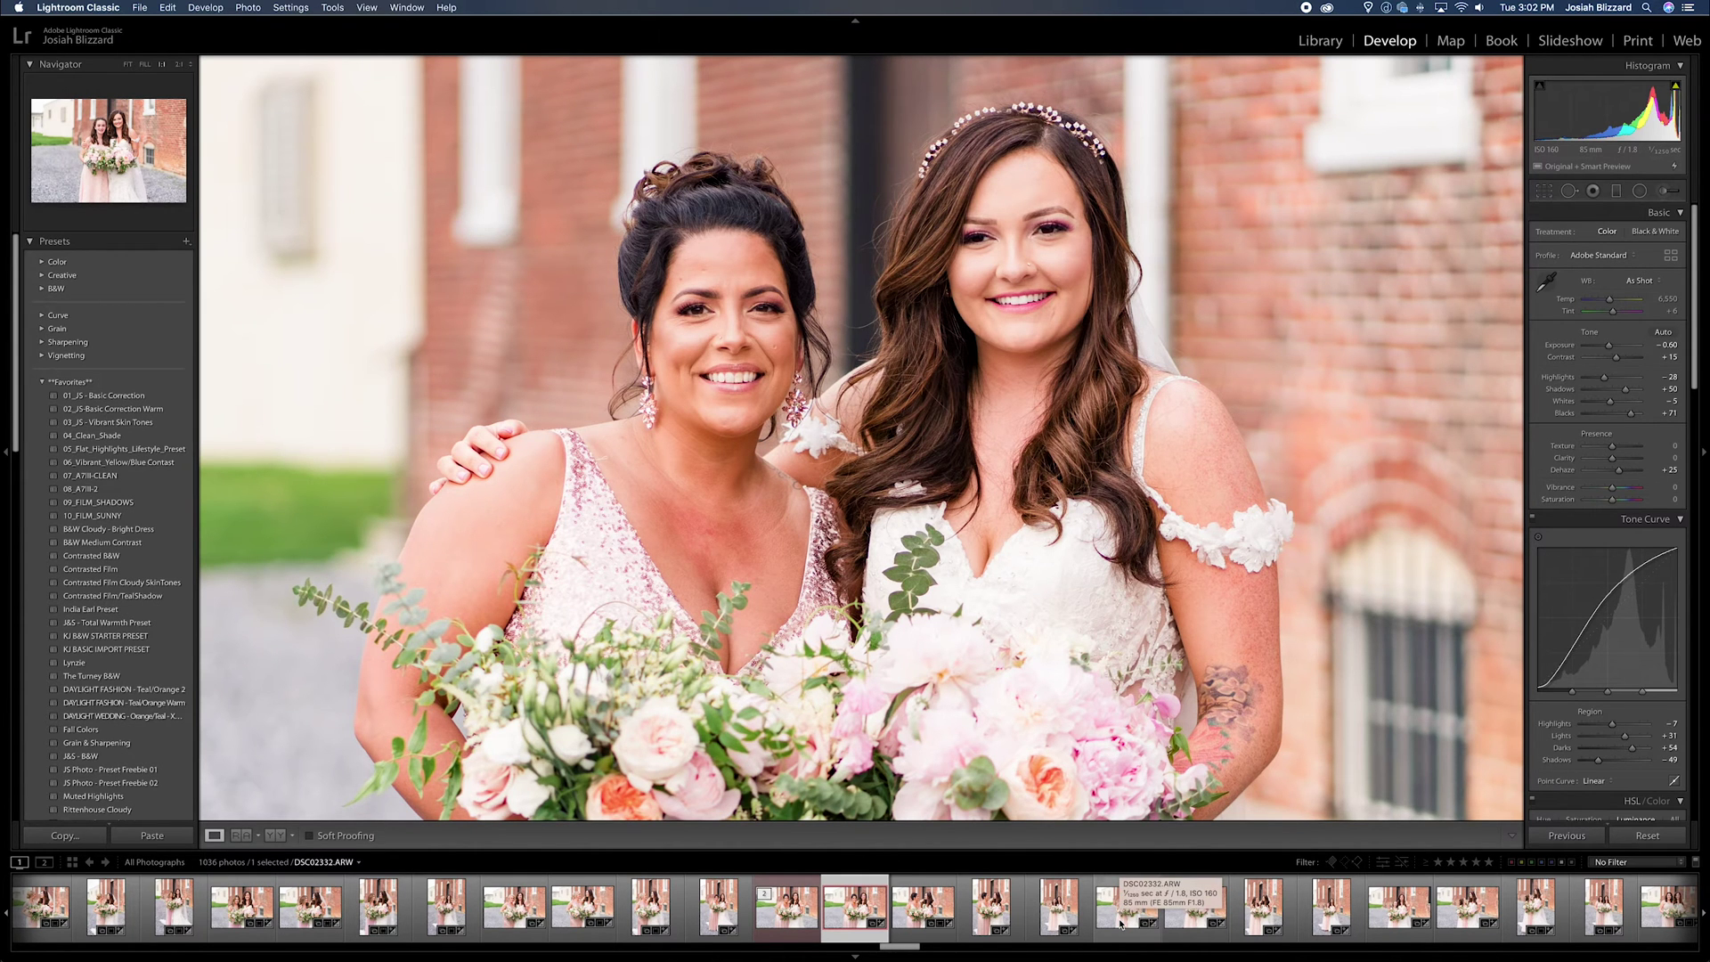
Browse the bride shots in the filmstrip and select two of them together
left_click(1121, 923)
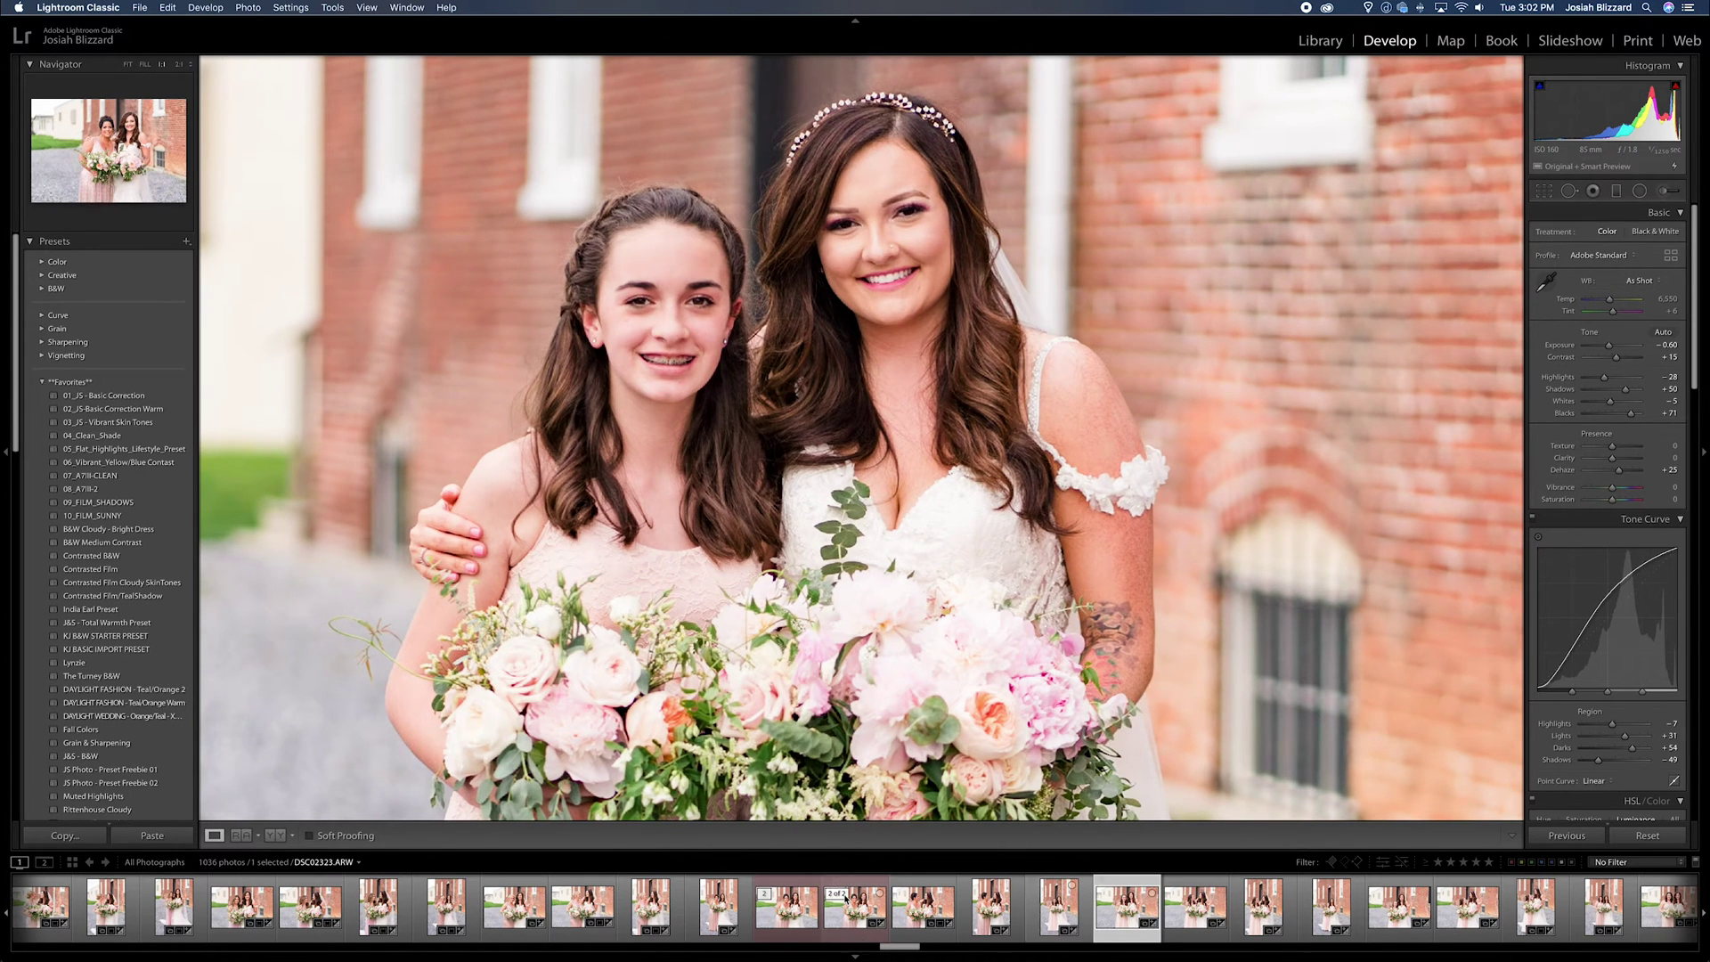
left_click(846, 898)
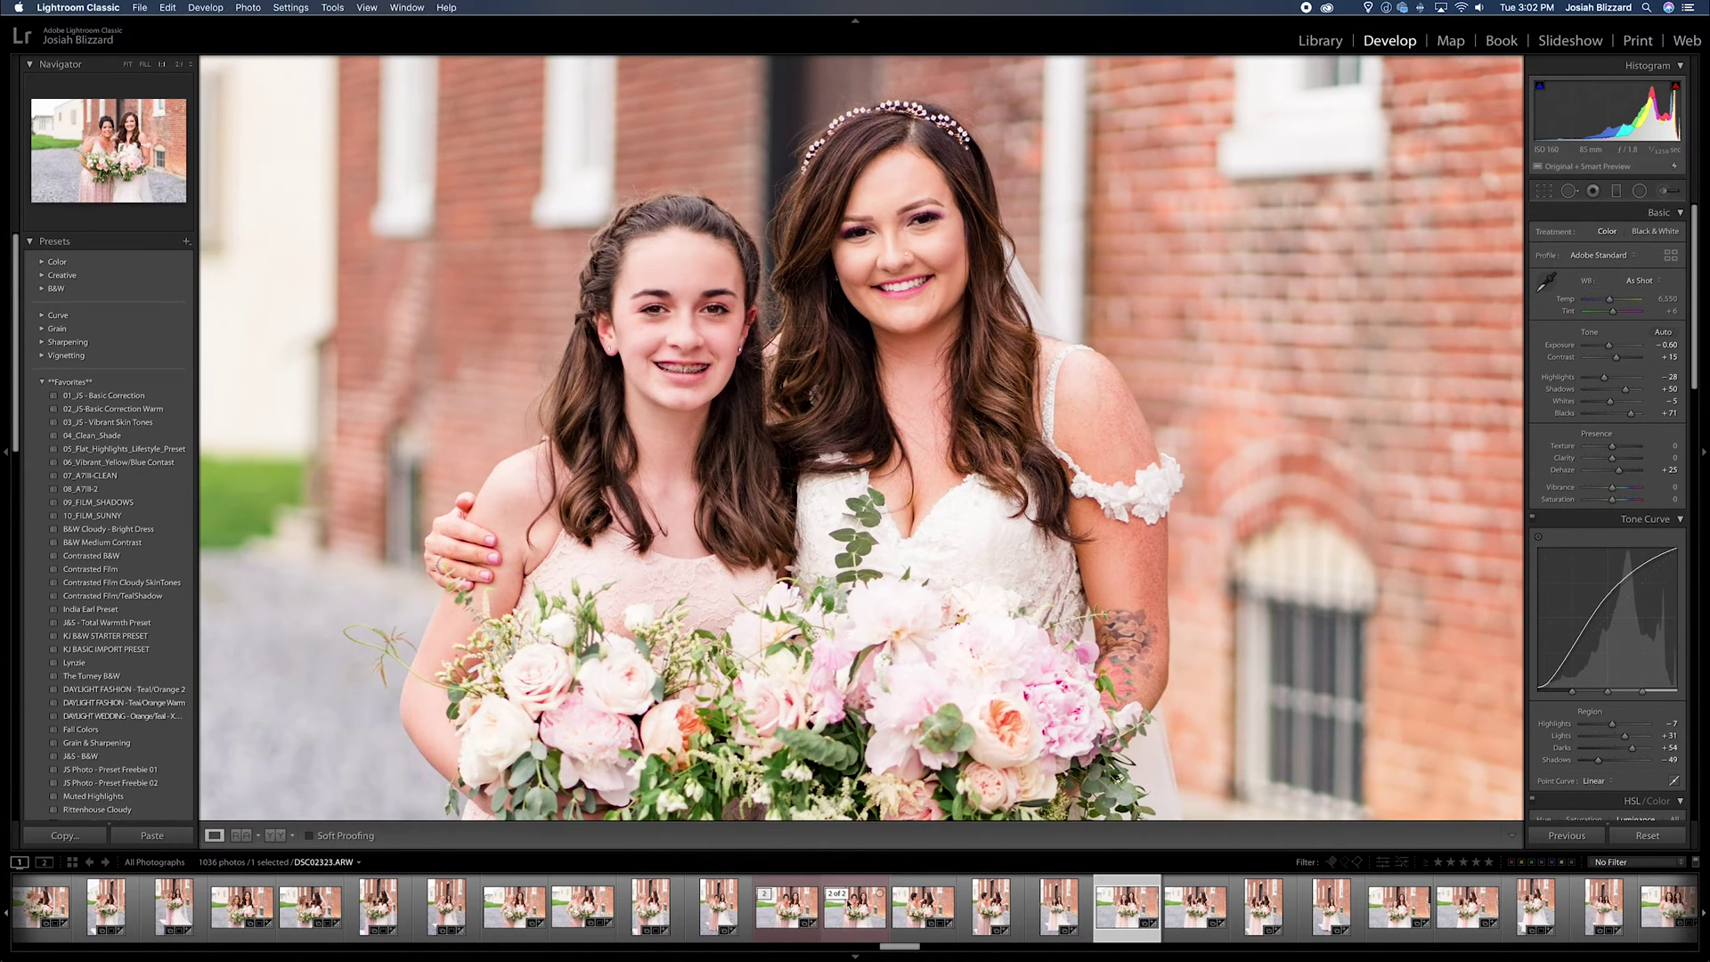
left_click(856, 920)
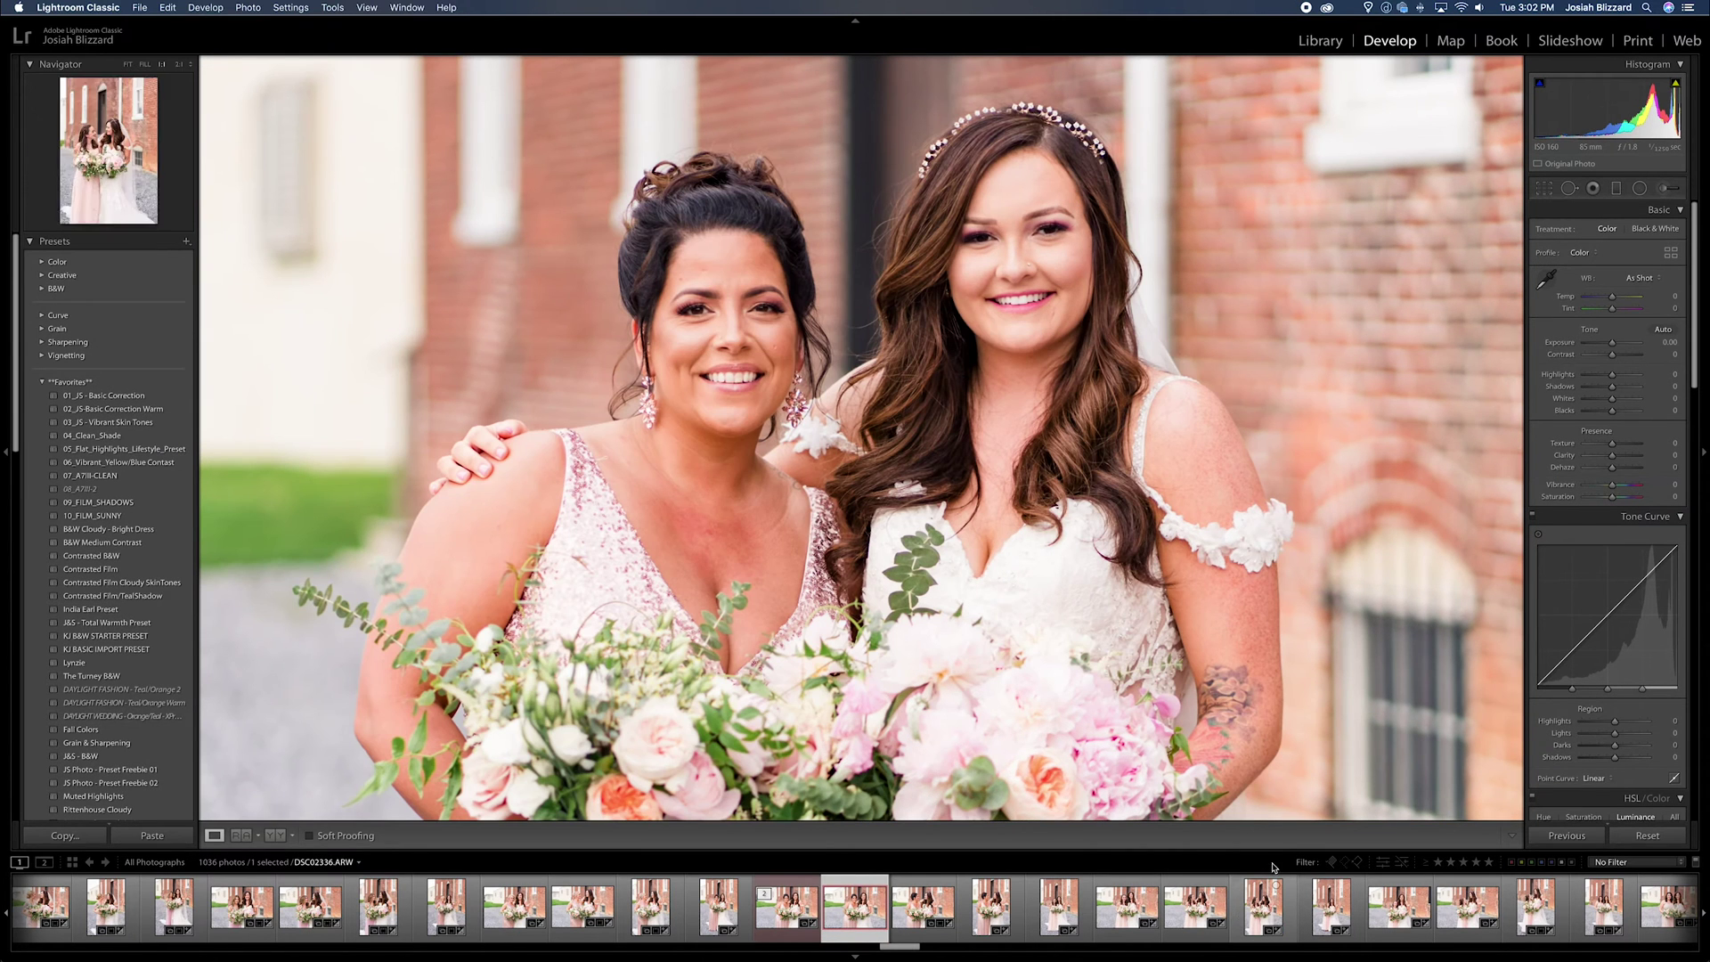
left_click(1128, 910, "super")
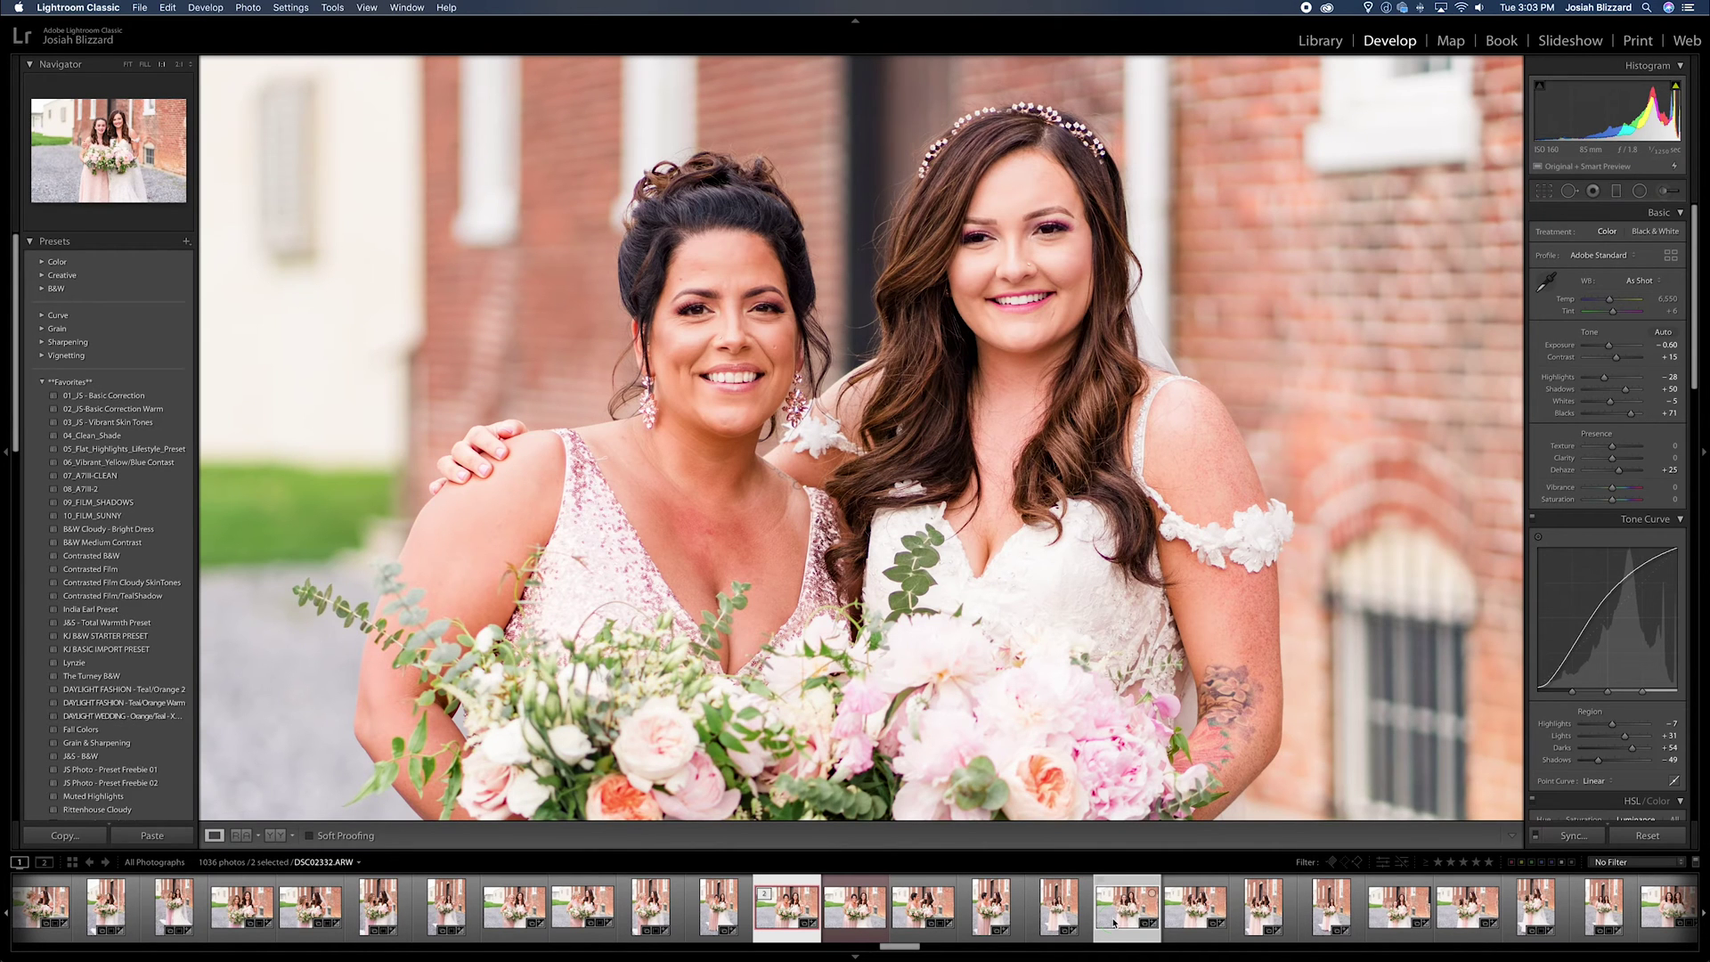
Send both selected photos to Photoshop CC 2019 with Edit In
right_click(1113, 922)
mouse_move(1168, 652)
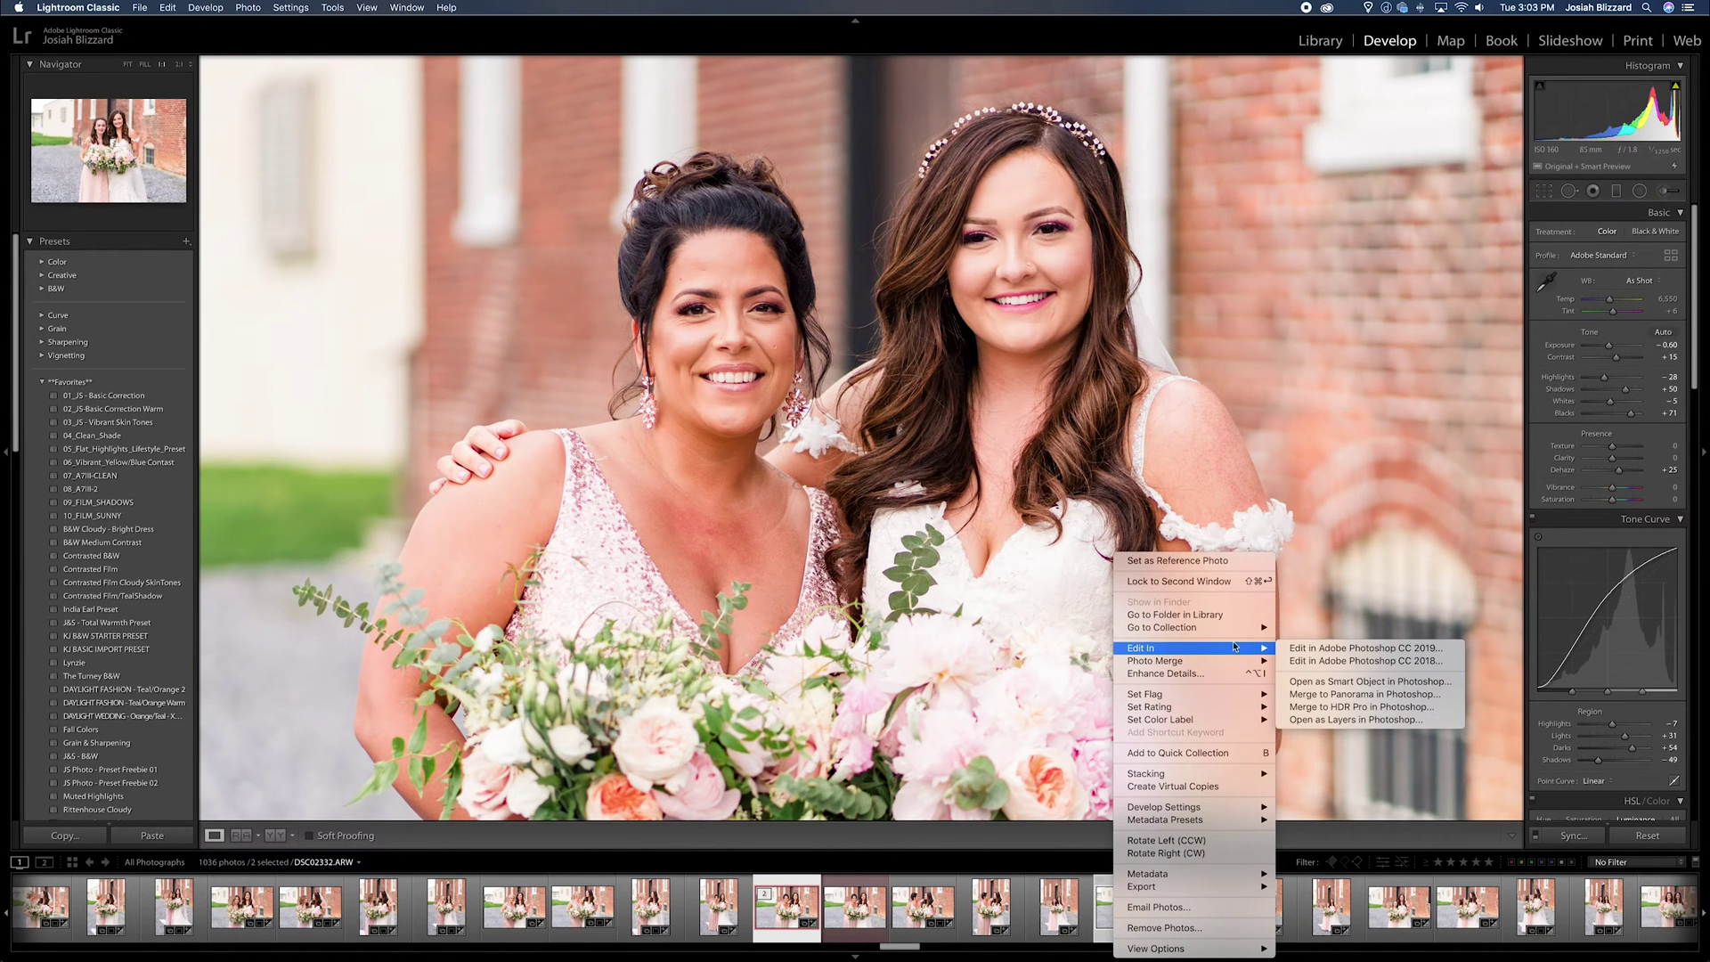
left_click(1369, 648)
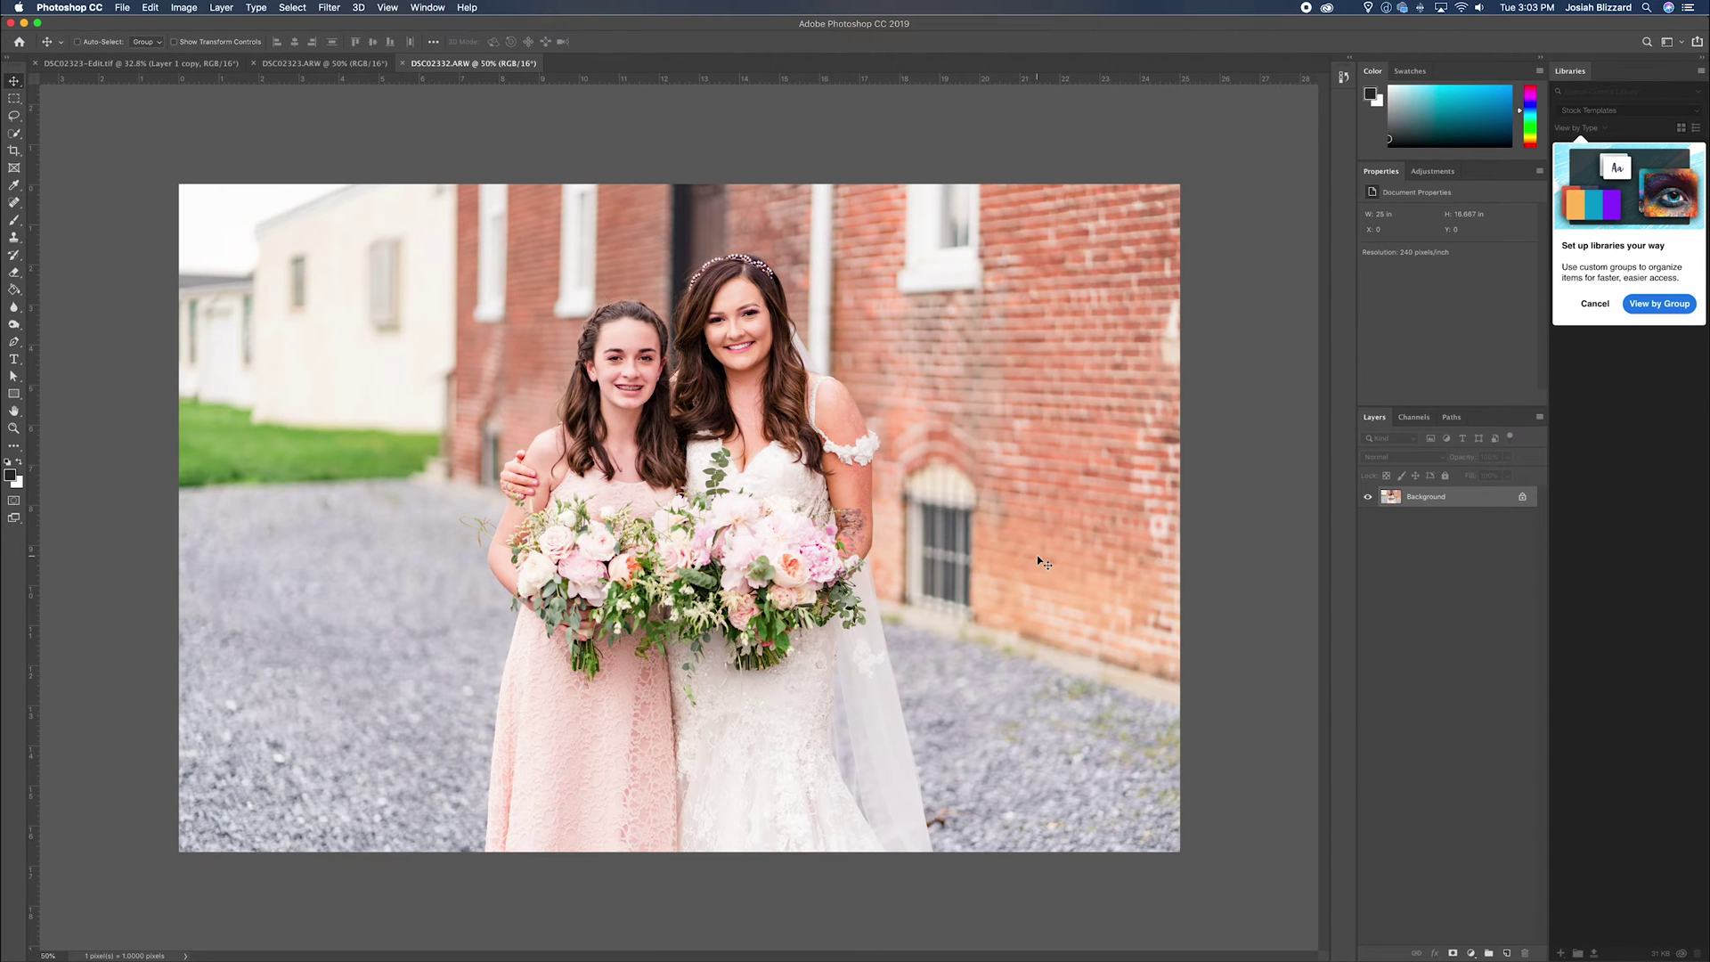
Close the old DSC02323-Edit.tif document and return to the photo with the girl
left_click(325, 63)
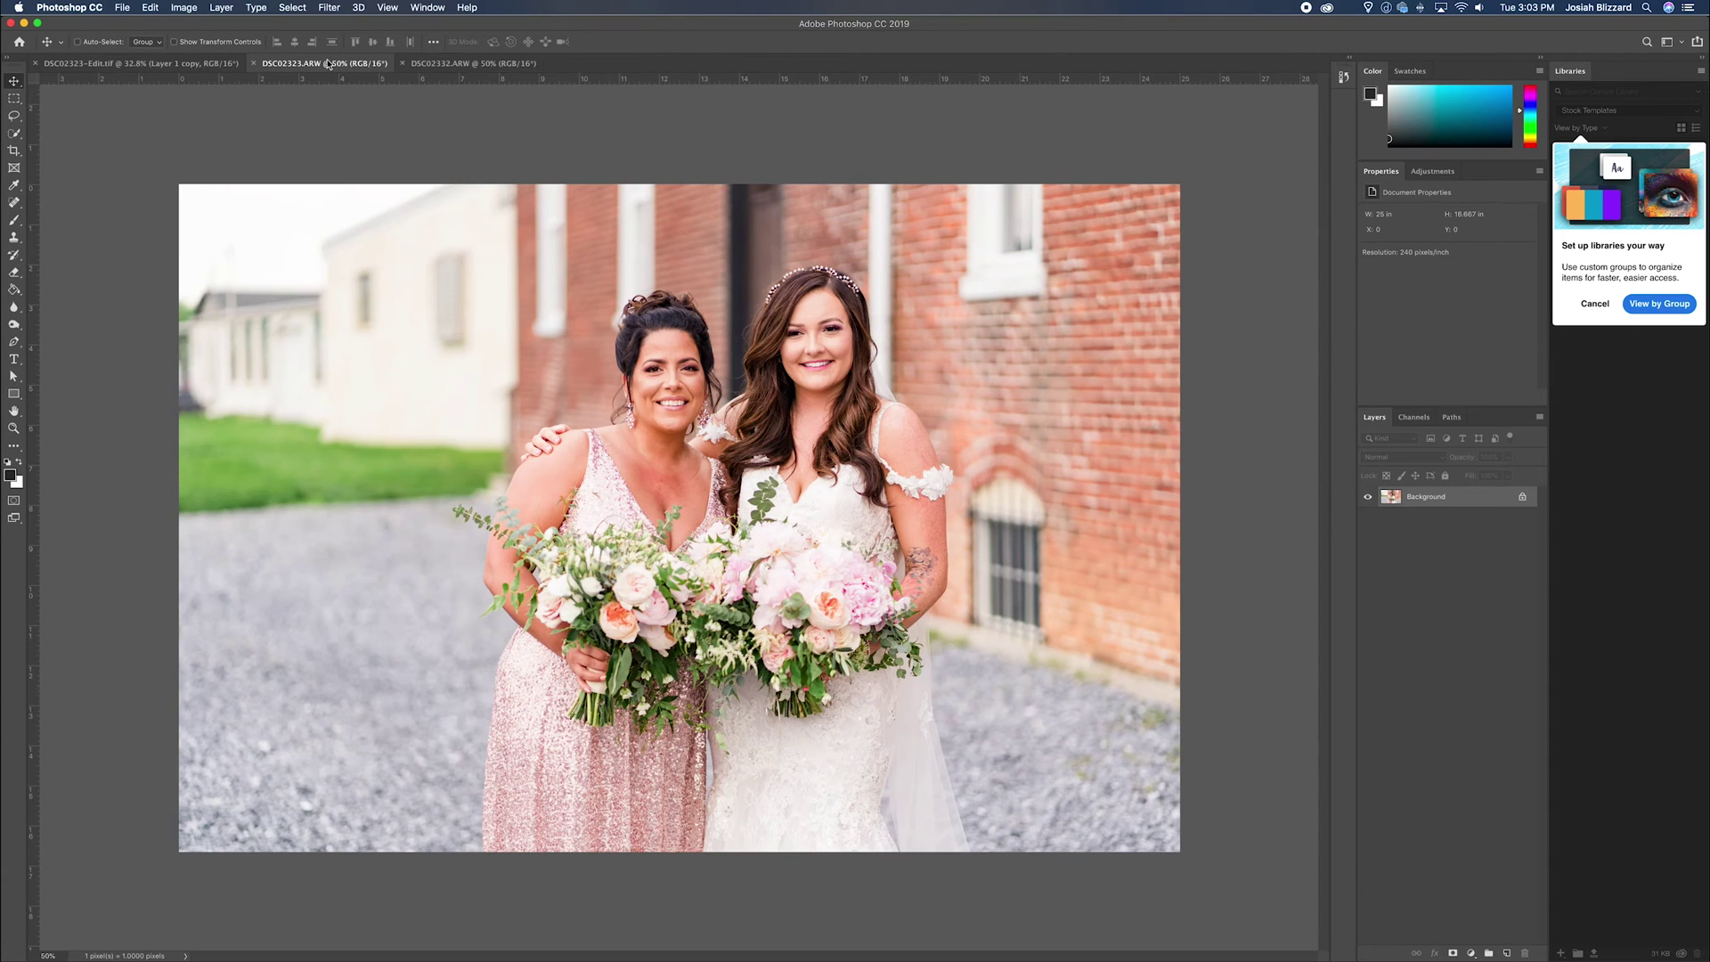
left_click(460, 64)
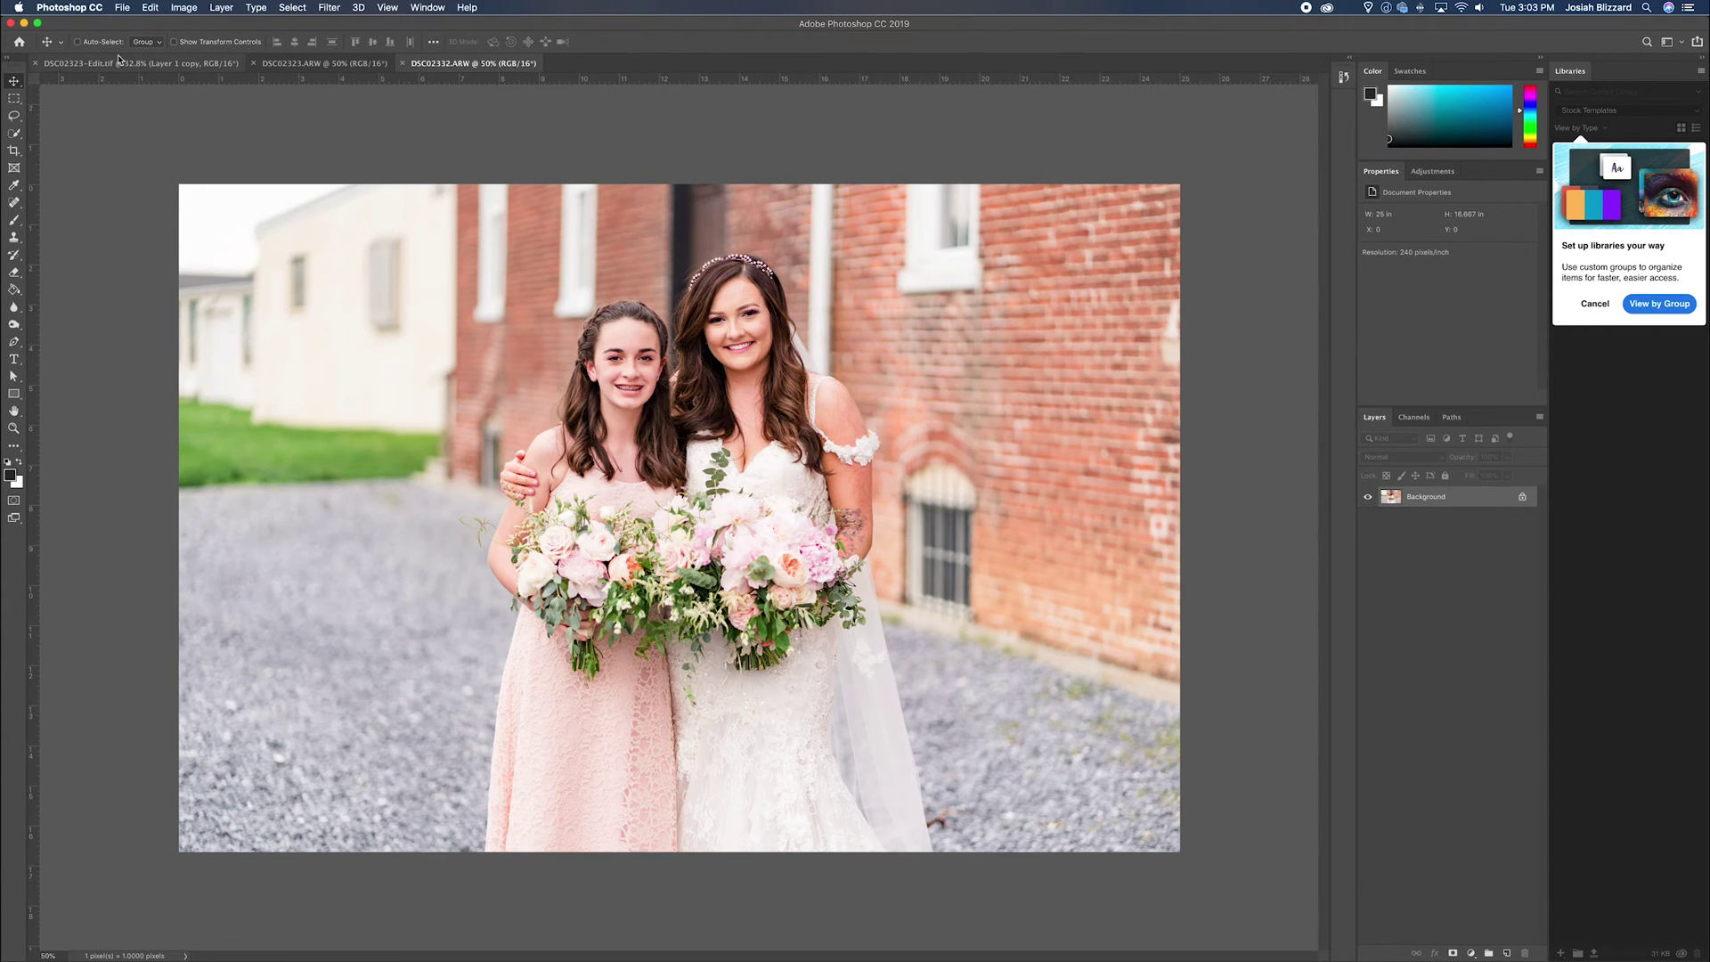
left_click(37, 63)
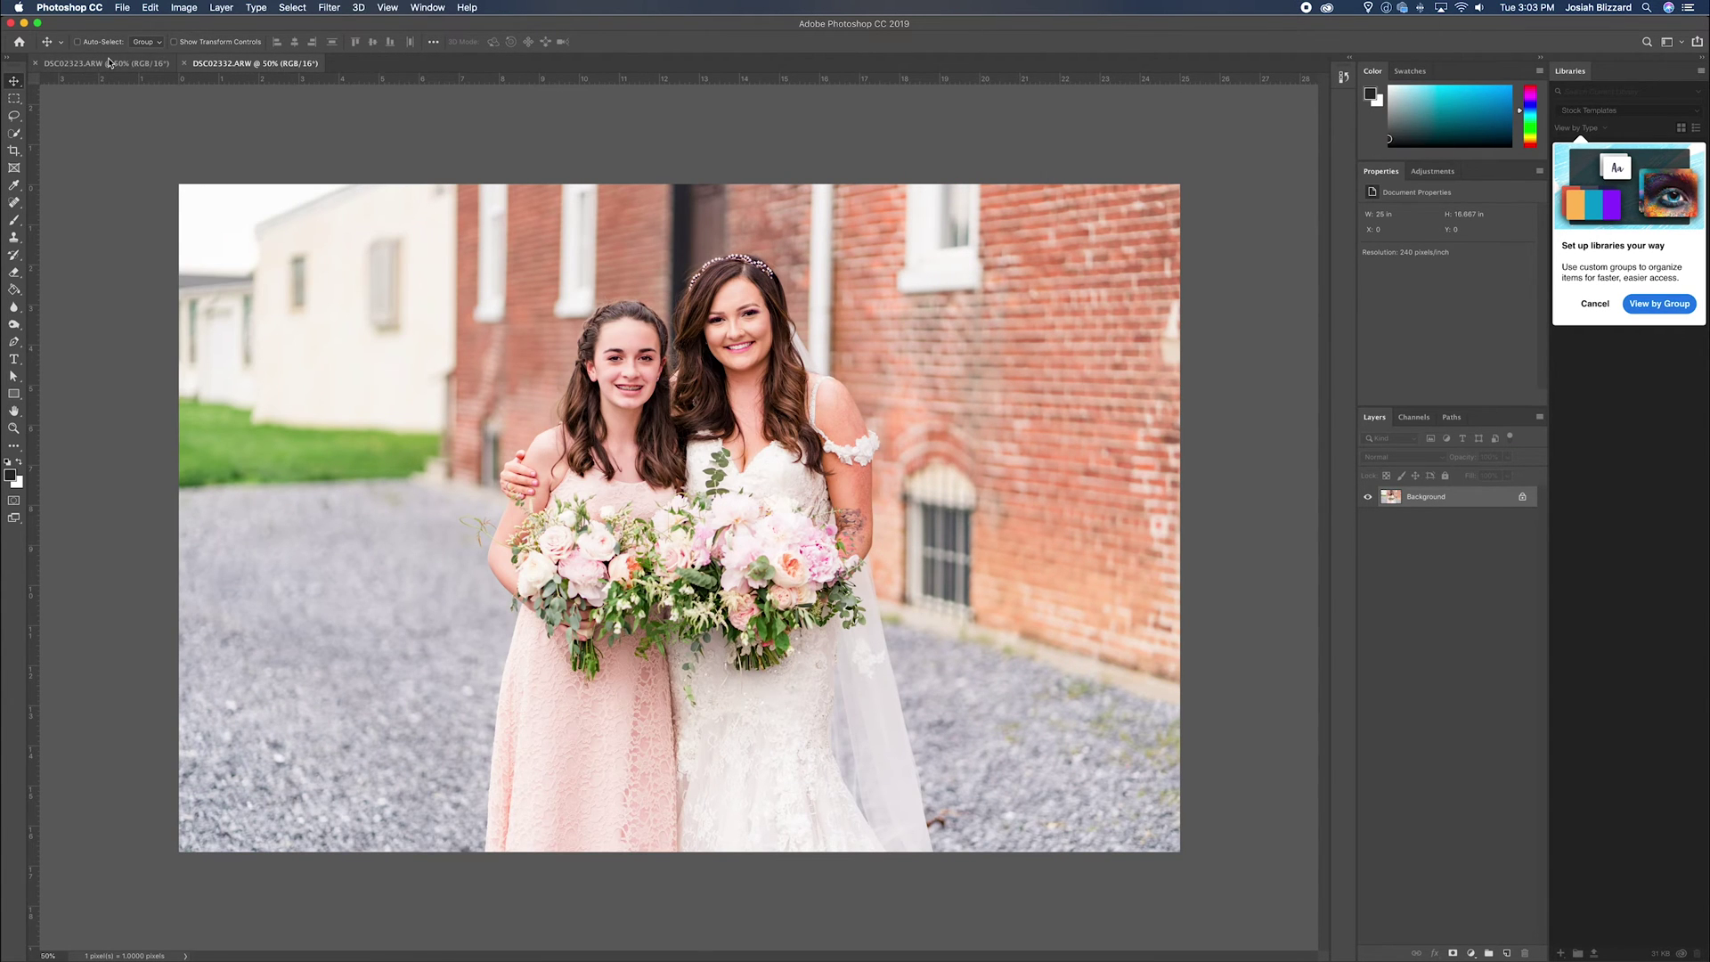
left_click(168, 65)
left_click(241, 65)
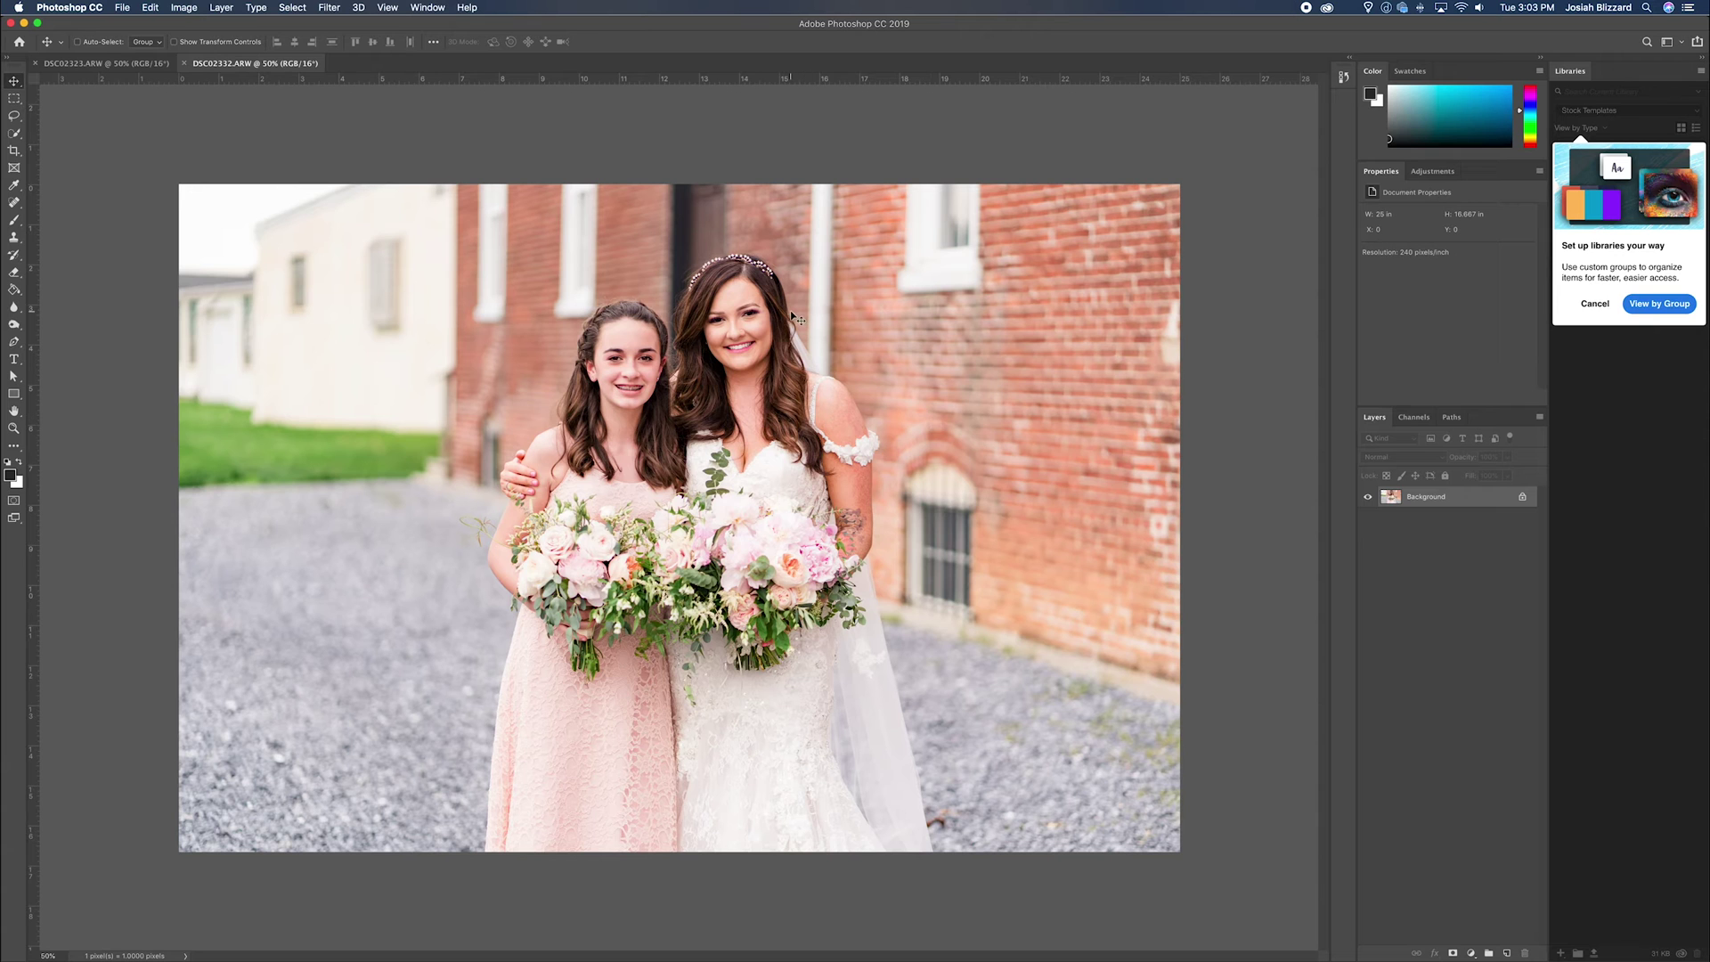
Zoom in on the bride's and girl's faces, ready for a freehand selection
key("z")
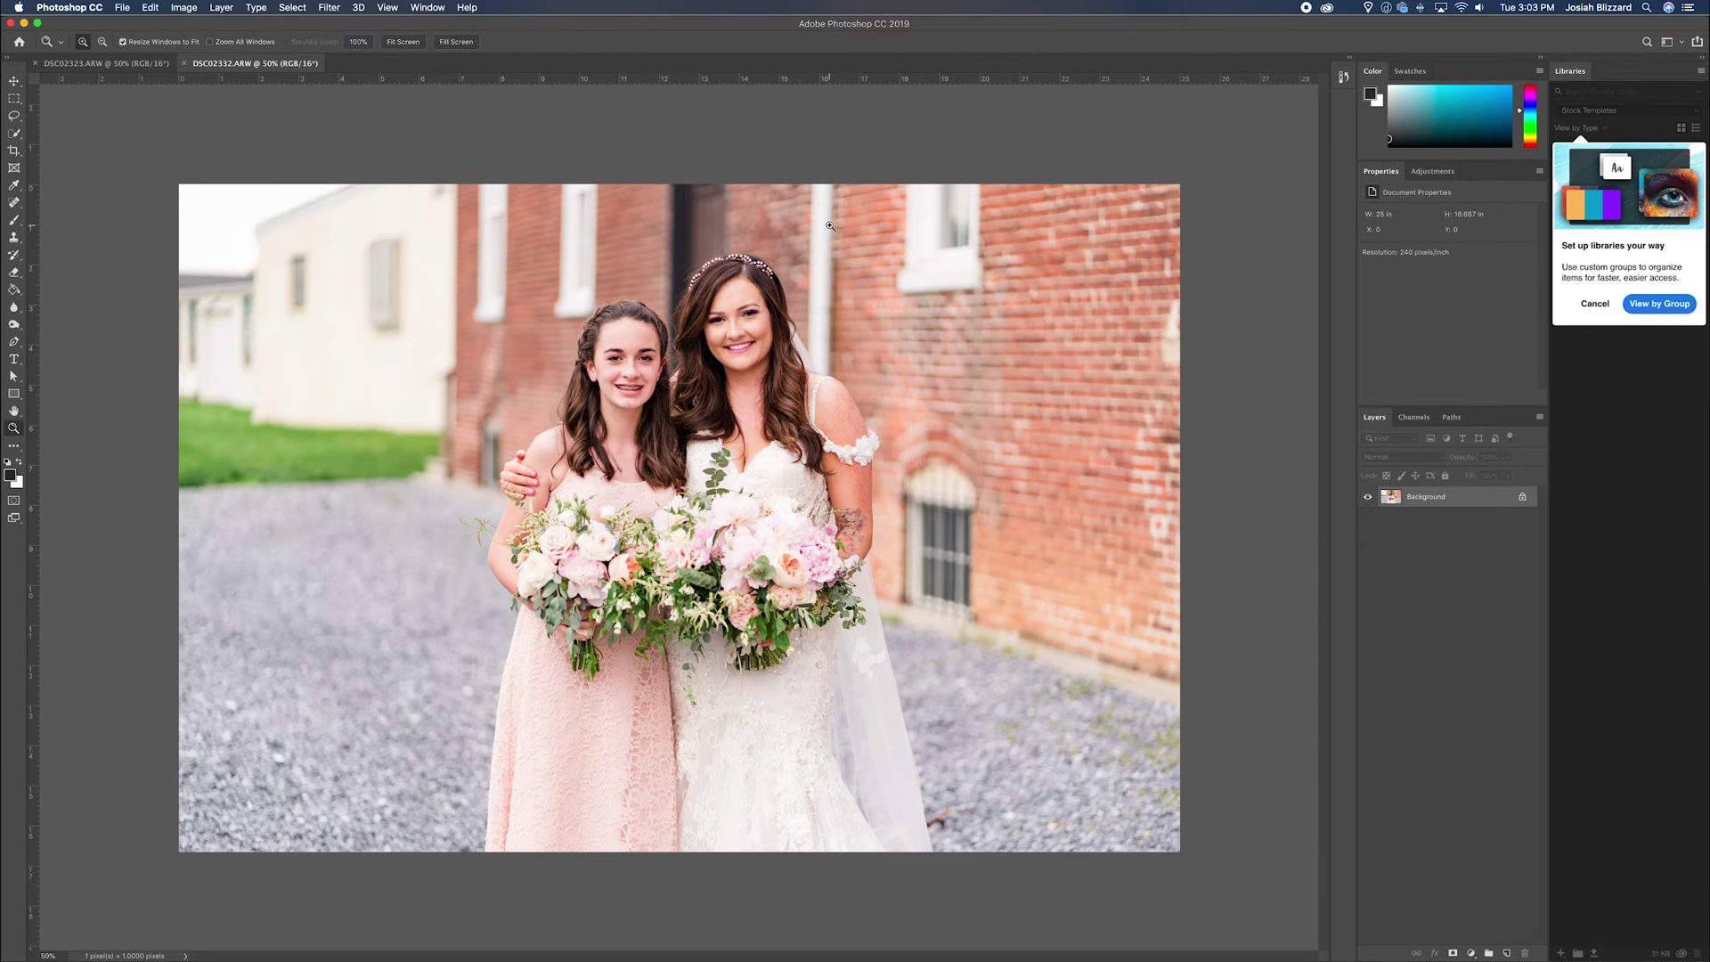
left_click_drag(841, 236, 614, 472)
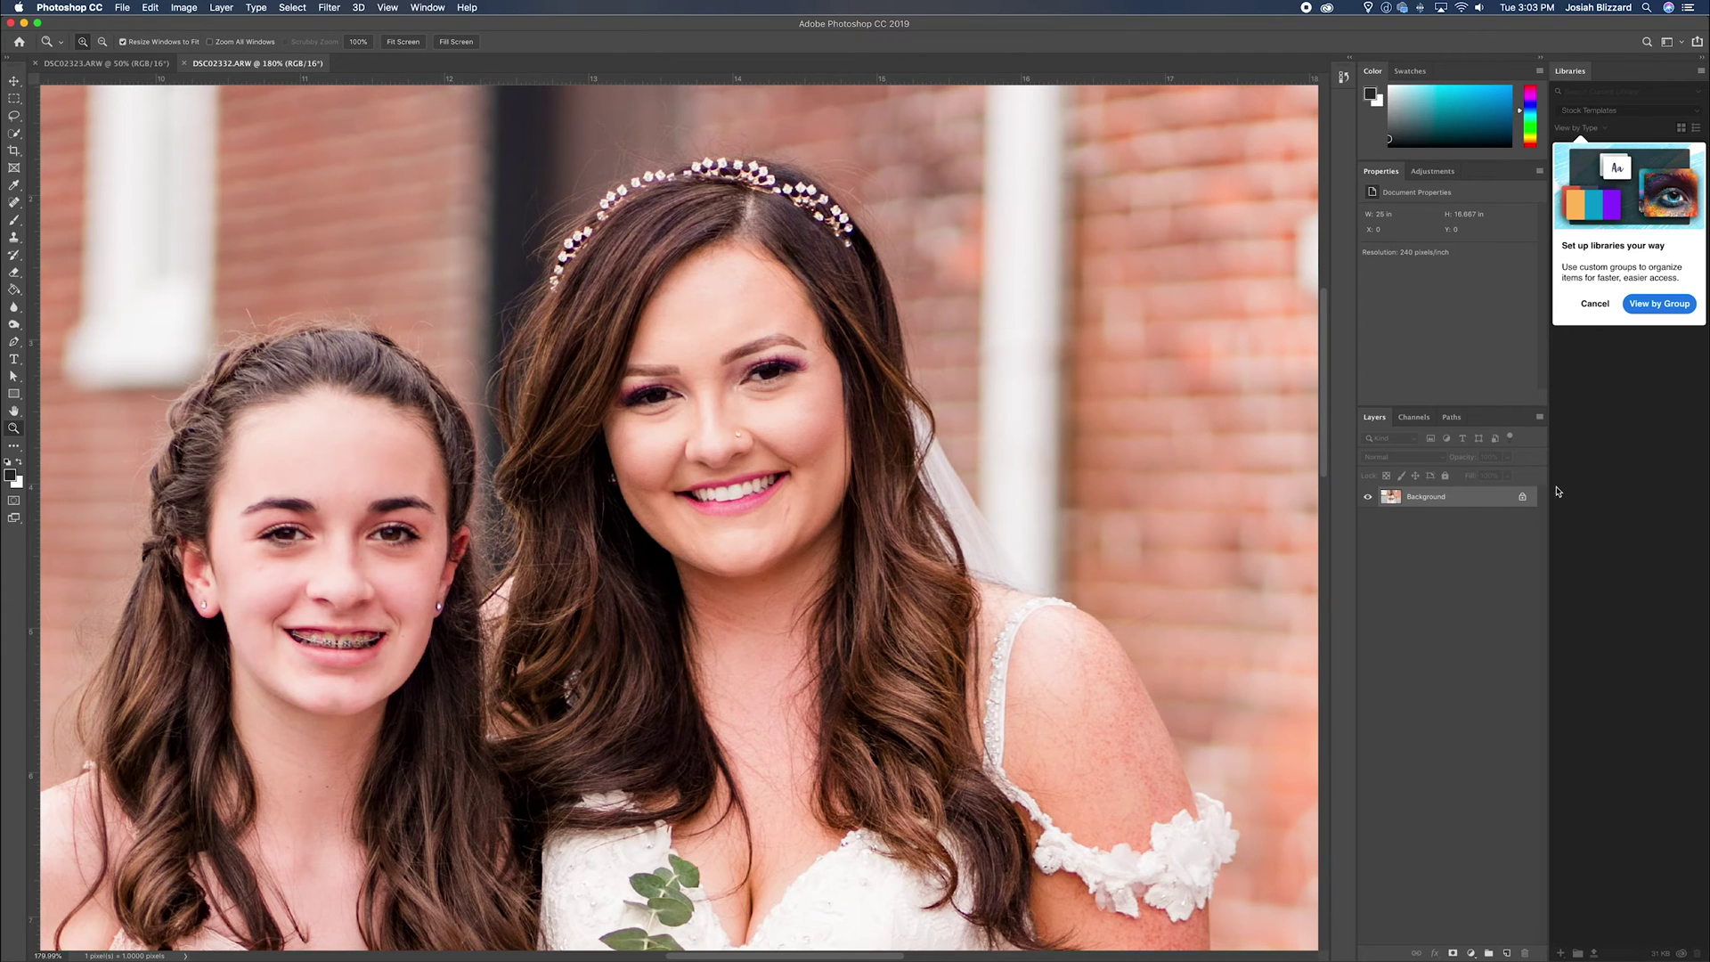
key("v")
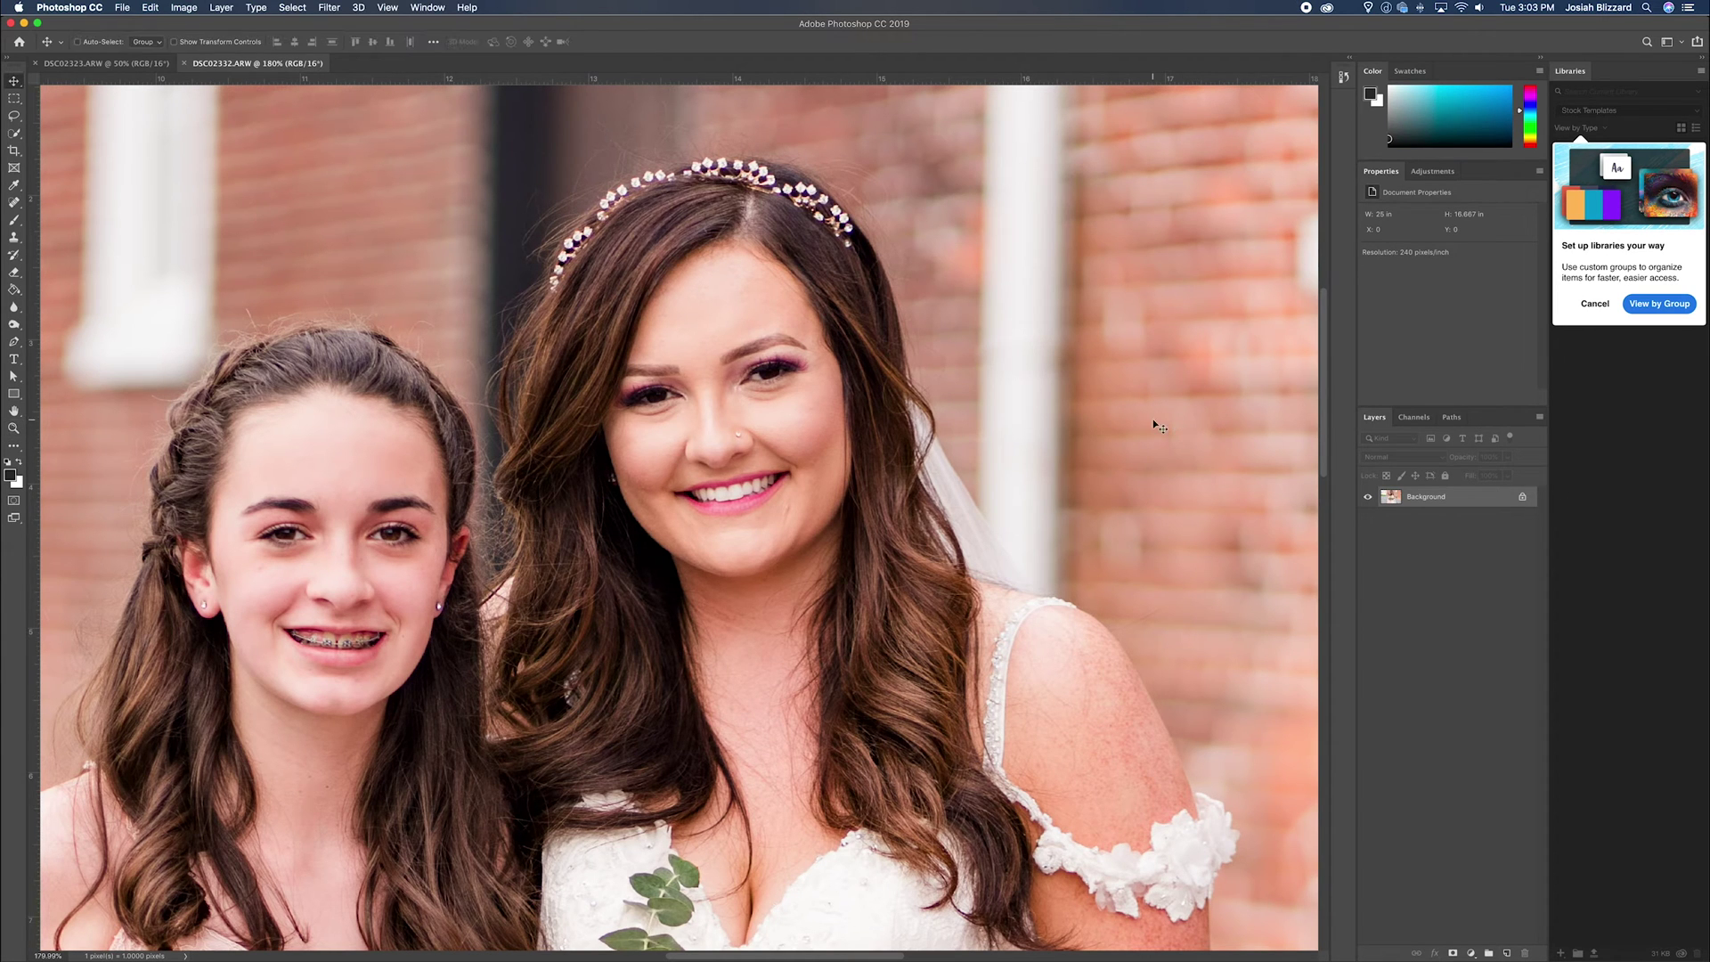
left_click(15, 116)
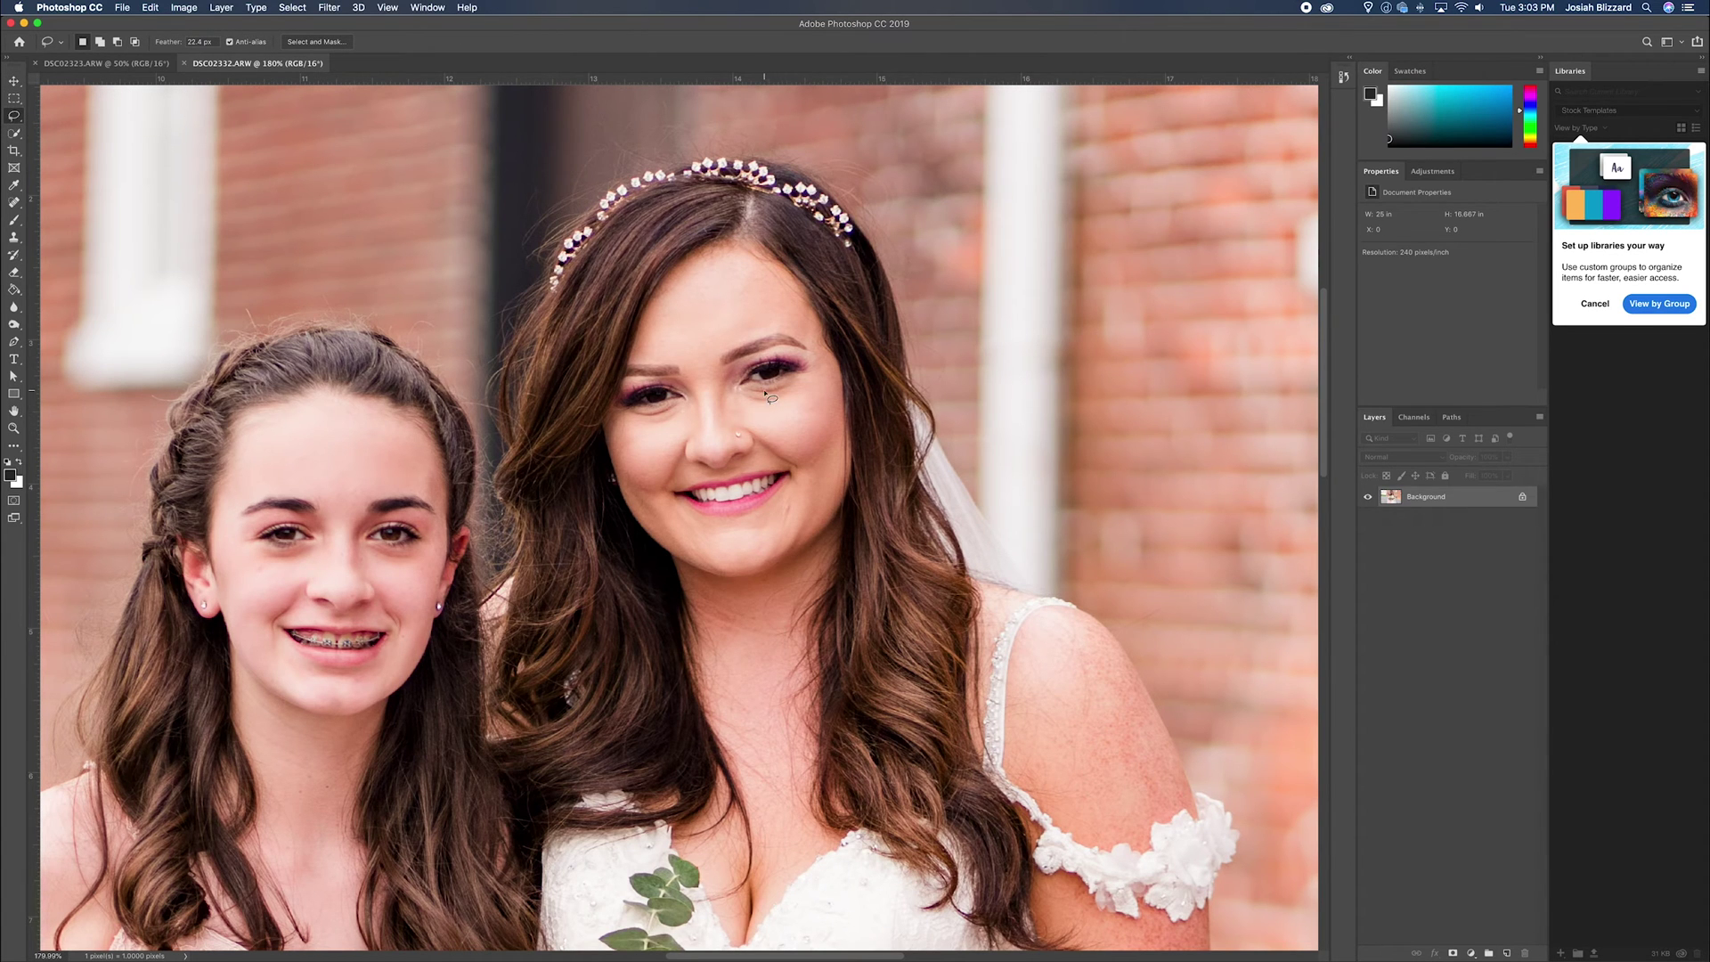
Copy a 22.4 px feathered lasso patch of the bride's eyes to Layer 1 and hide Background
mouse_move(749, 403)
left_mouse_down()
mouse_move(816, 375)
mouse_move(818, 337)
mouse_move(773, 321)
mouse_move(710, 333)
mouse_move(633, 365)
mouse_move(618, 408)
mouse_move(634, 426)
mouse_move(747, 407)
left_mouse_up()
key("super+j")
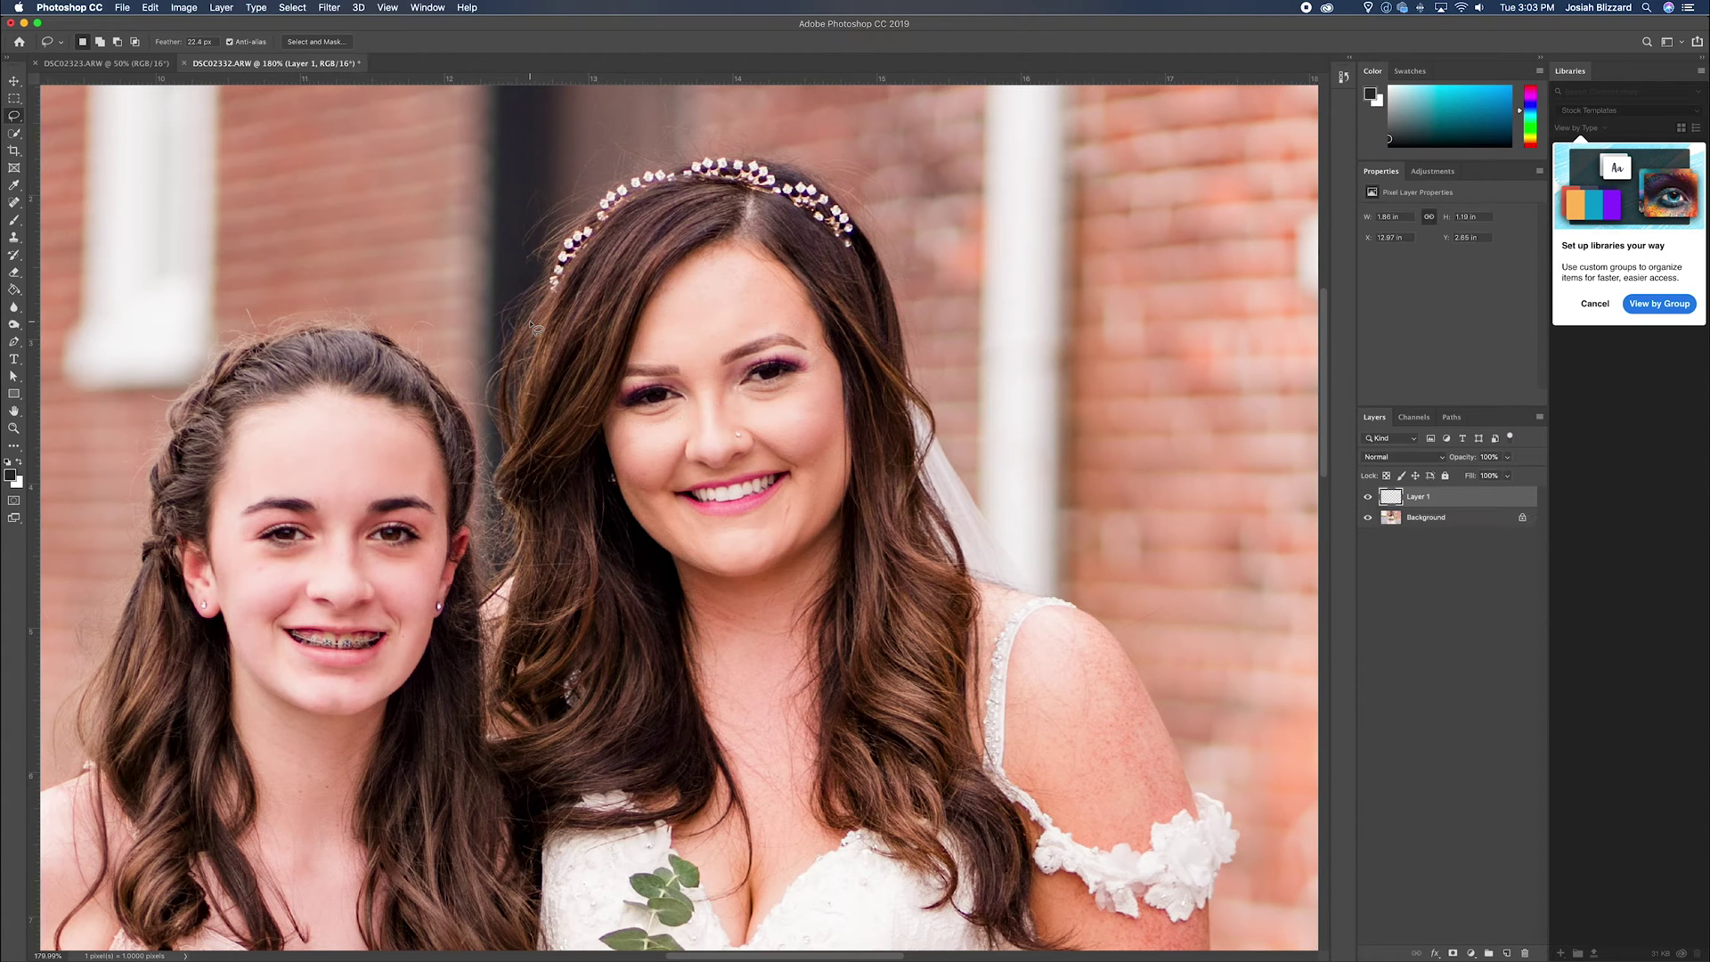
left_click(1368, 518)
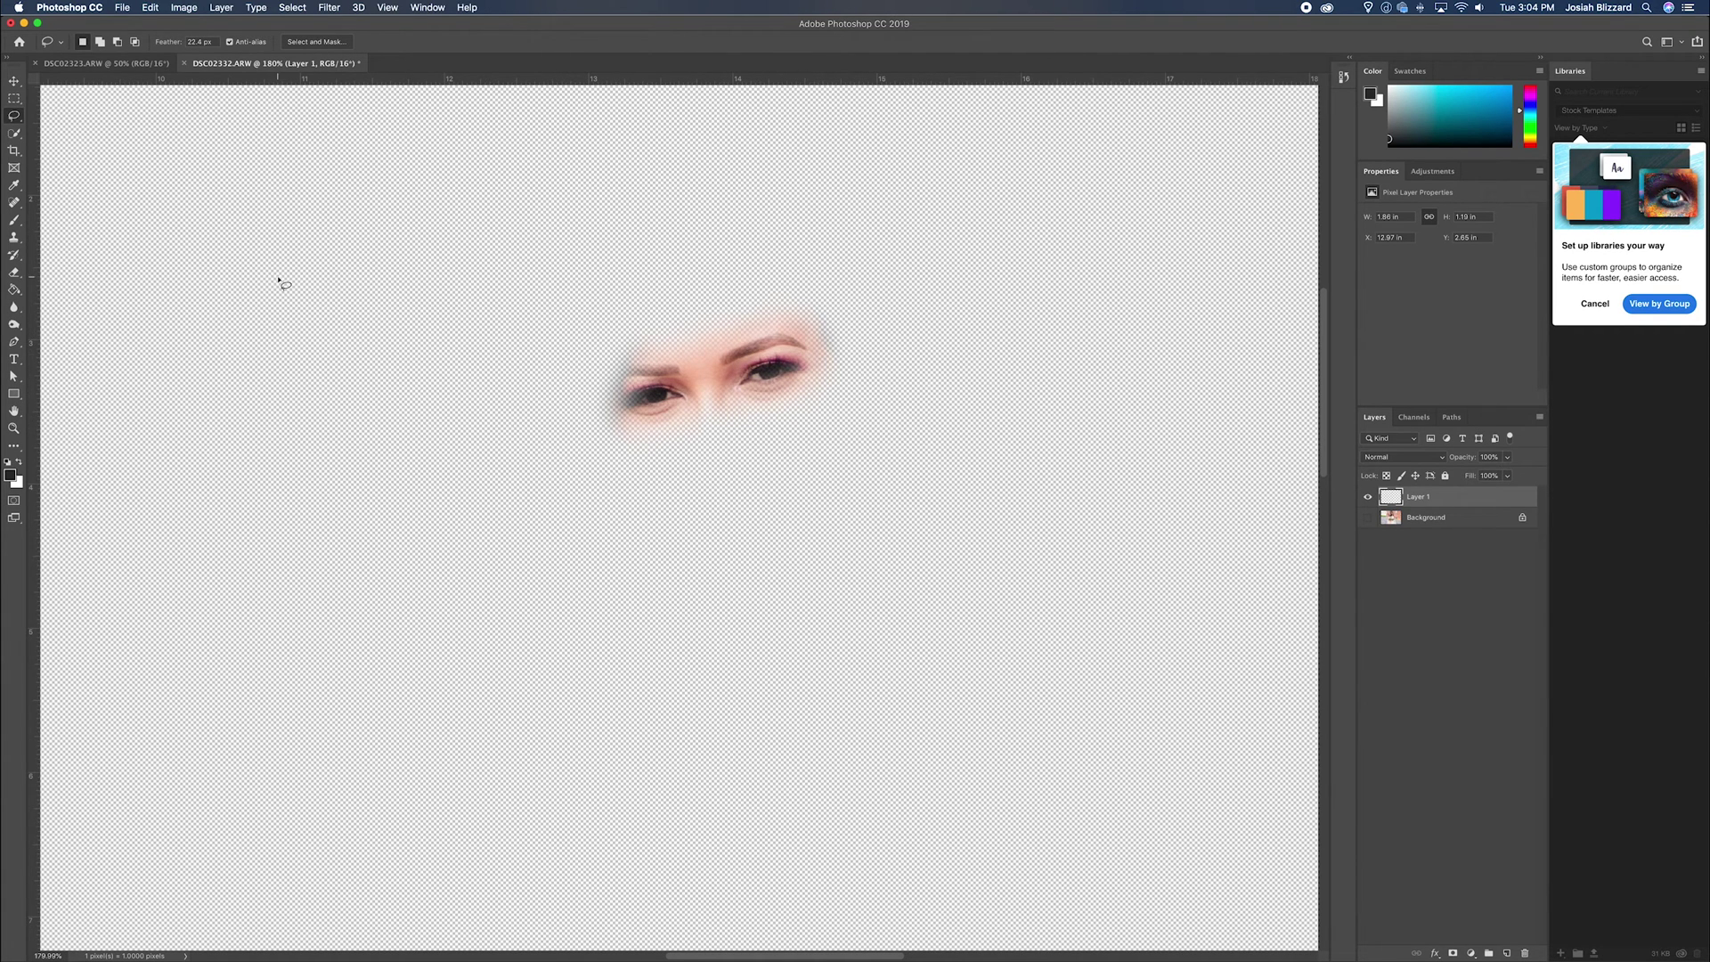
Check the feather value and reselect the eyes layer, Layer 1
left_click_drag(188, 42, 206, 42)
left_click(1384, 520)
left_click(1465, 497)
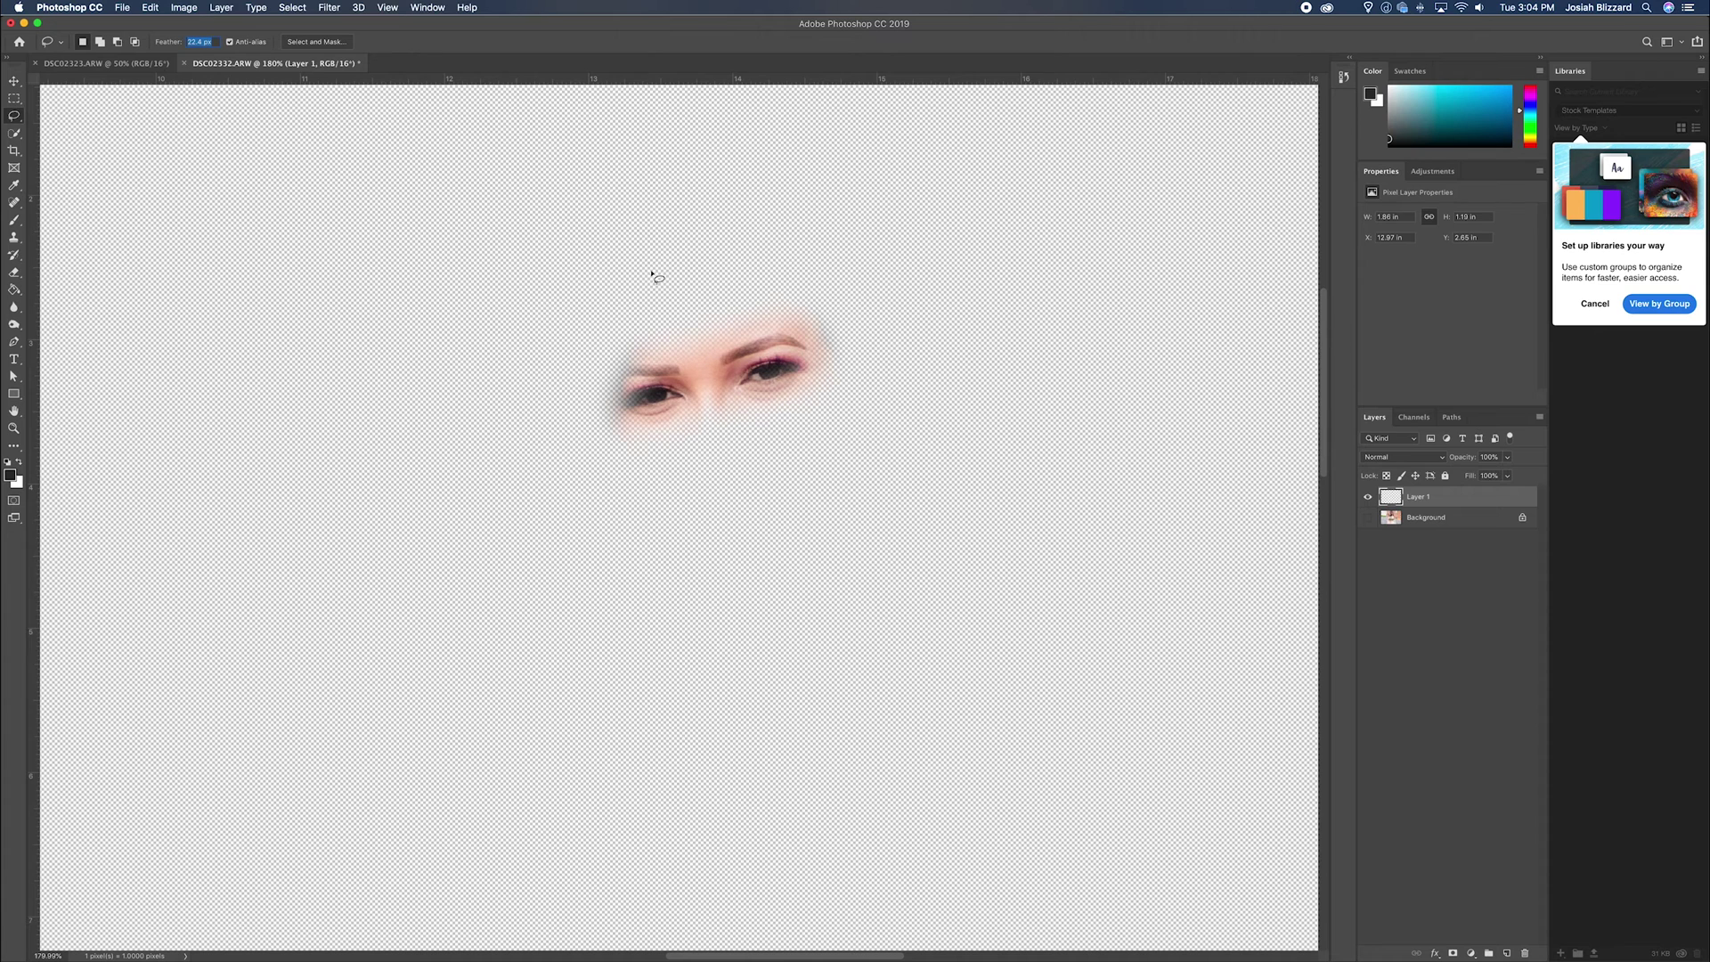
Paste the eyes patch into DSC02323.ARW as a new layer and drag it roughly into place
left_click(98, 64)
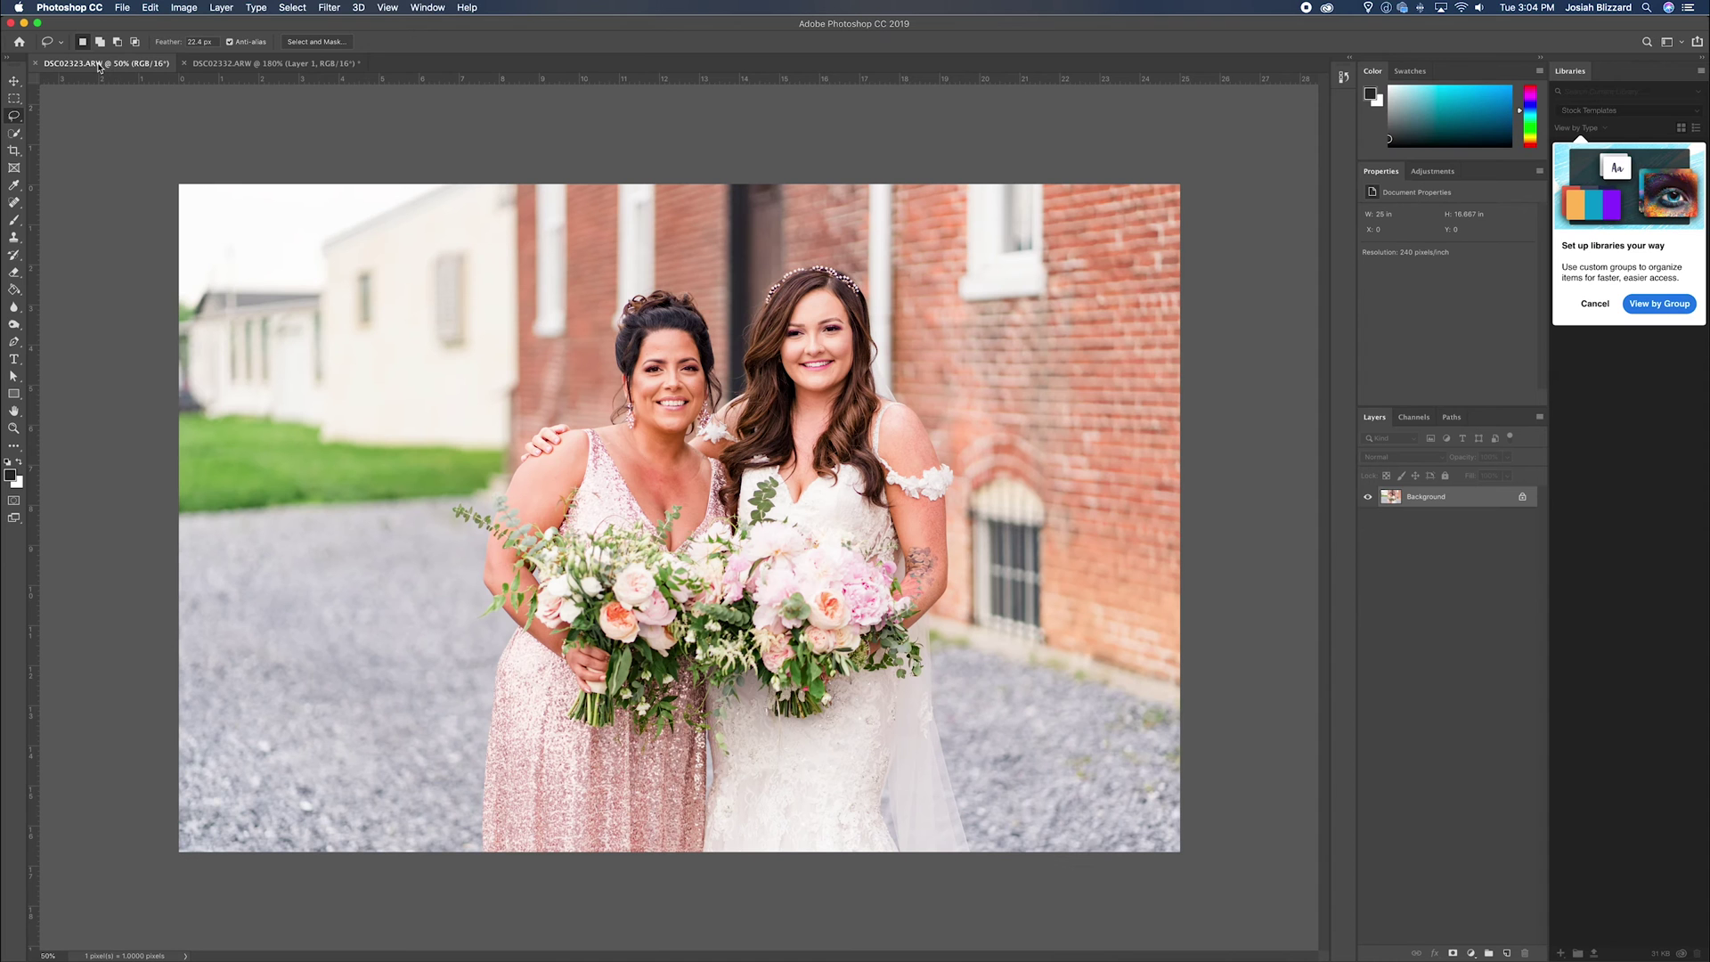
key("super+v")
key("v")
left_click_drag(694, 503, 819, 418)
left_click(1477, 517)
left_click(1472, 499)
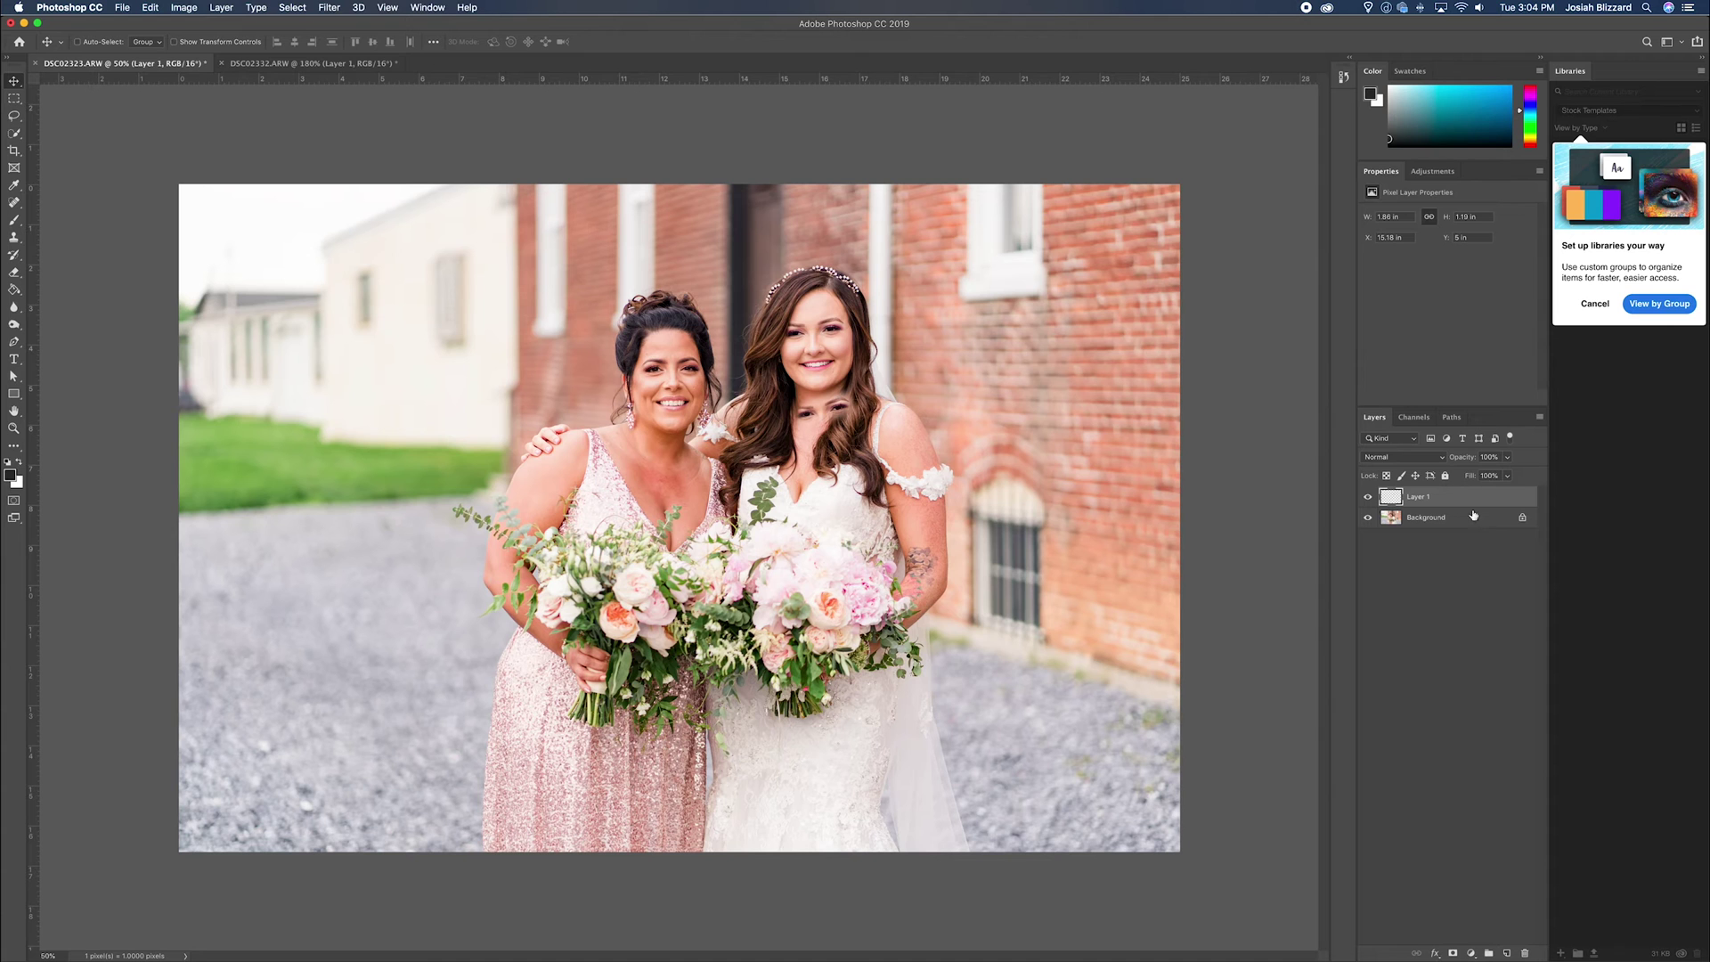
left_click(287, 64)
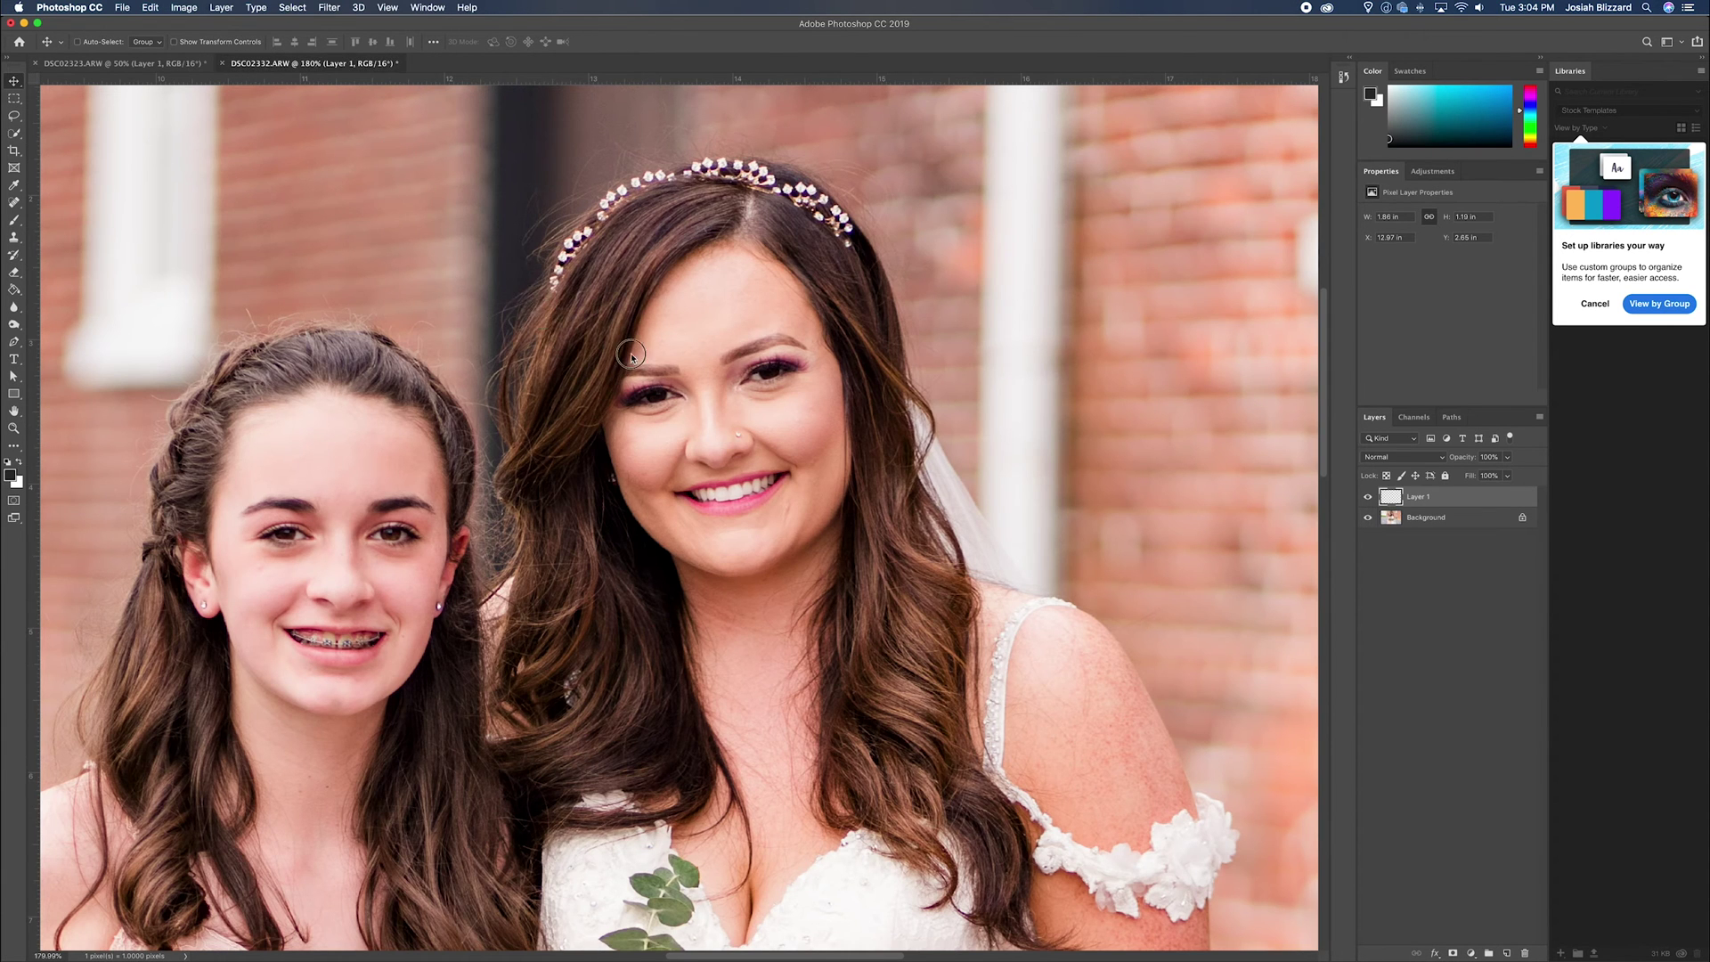
Drag Layer 1 from the floated DSC02332 window into DSC02323 and delete the extra Layer 2
left_click_drag(287, 64, 674, 363)
left_click_drag(901, 385, 354, 397)
left_click_drag(1423, 500, 933, 387)
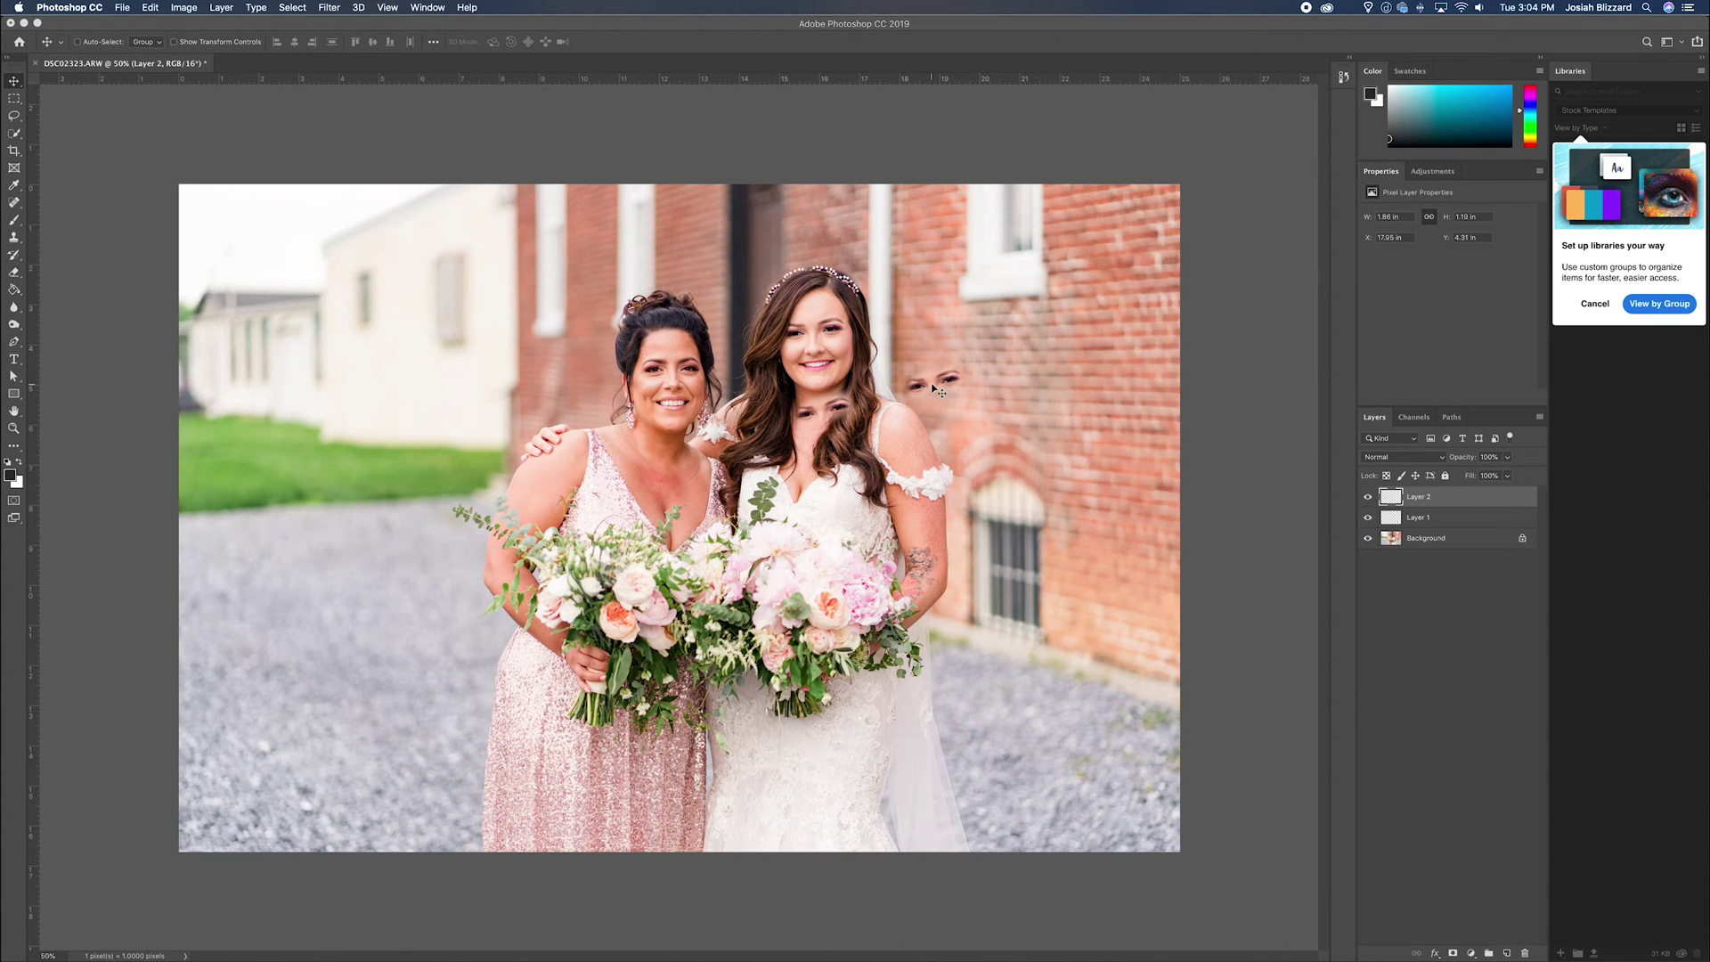
key("Delete")
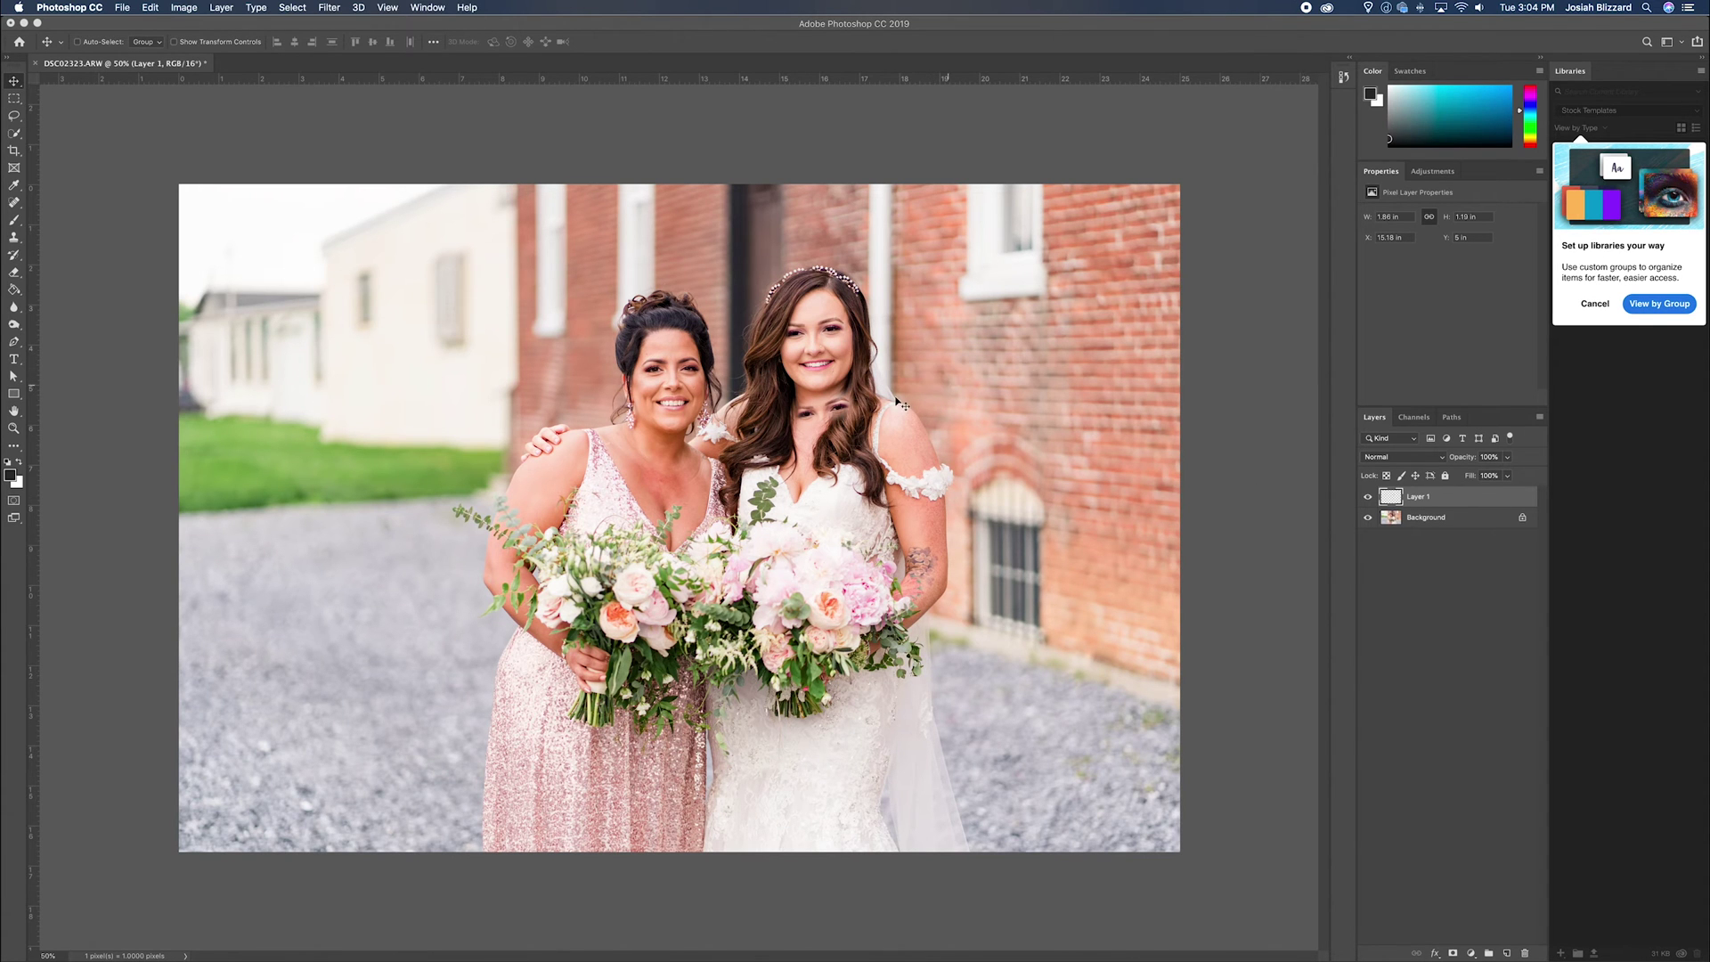
Move the eye patch up onto the bride's face, roughly over her closed eyes
scroll(848, 380, "up", 5)
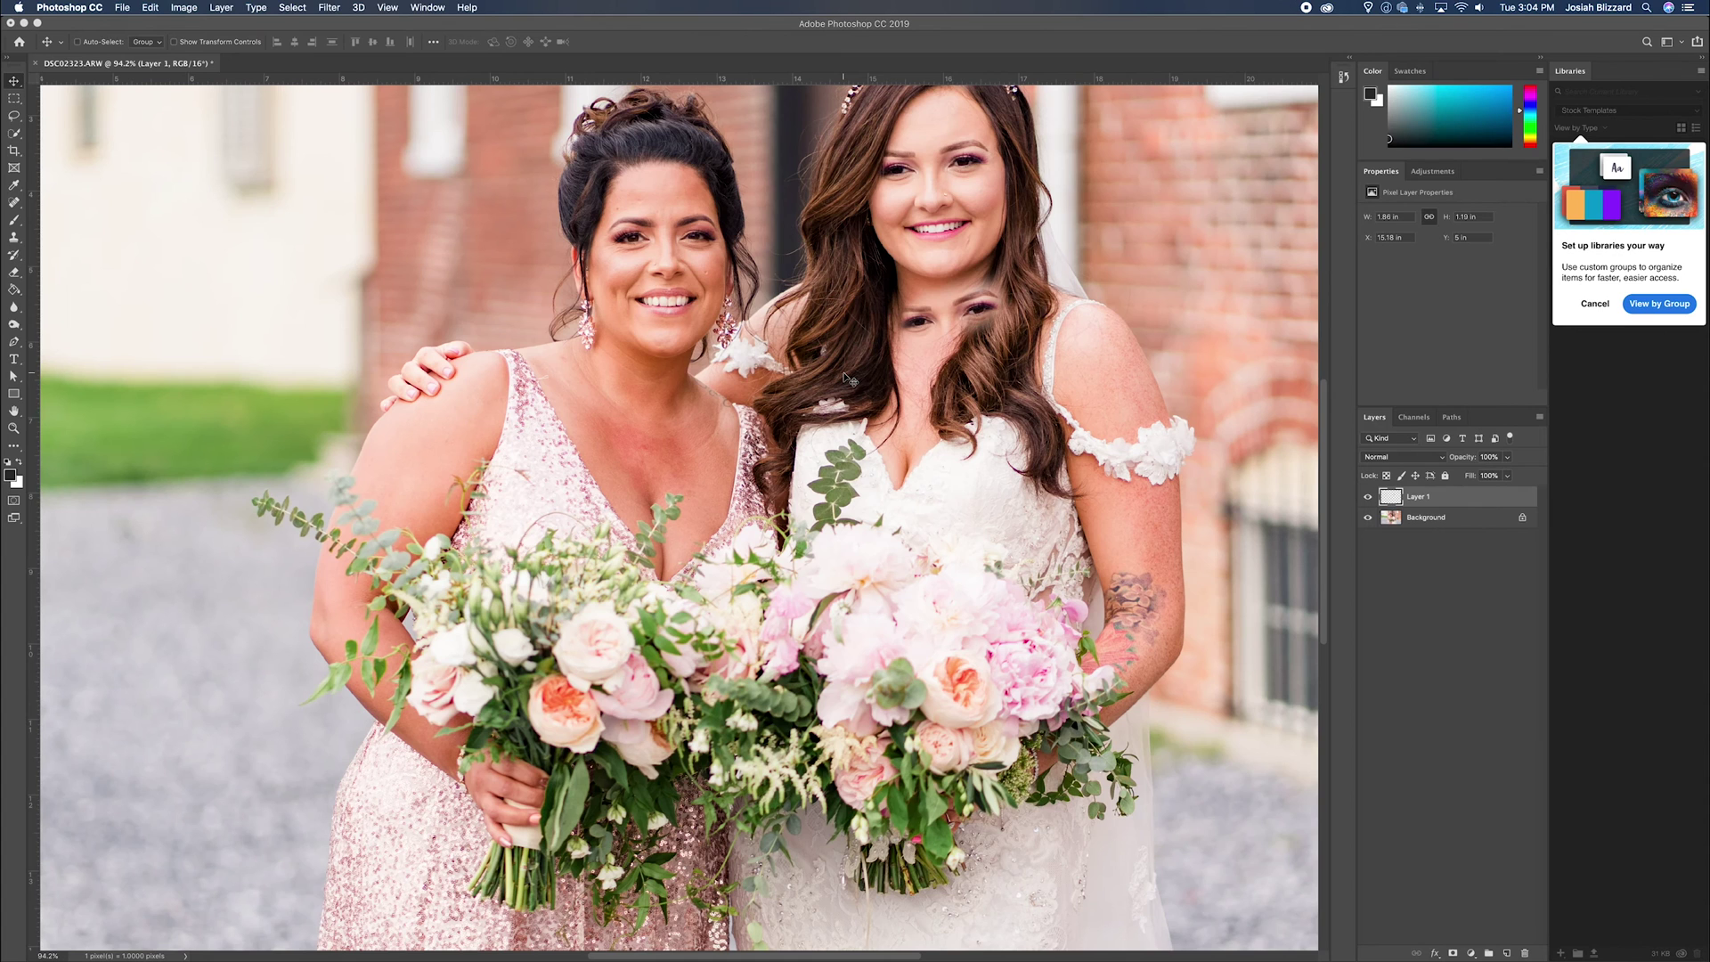
scroll(849, 380, "up", 5)
scroll(979, 338, "right", 5)
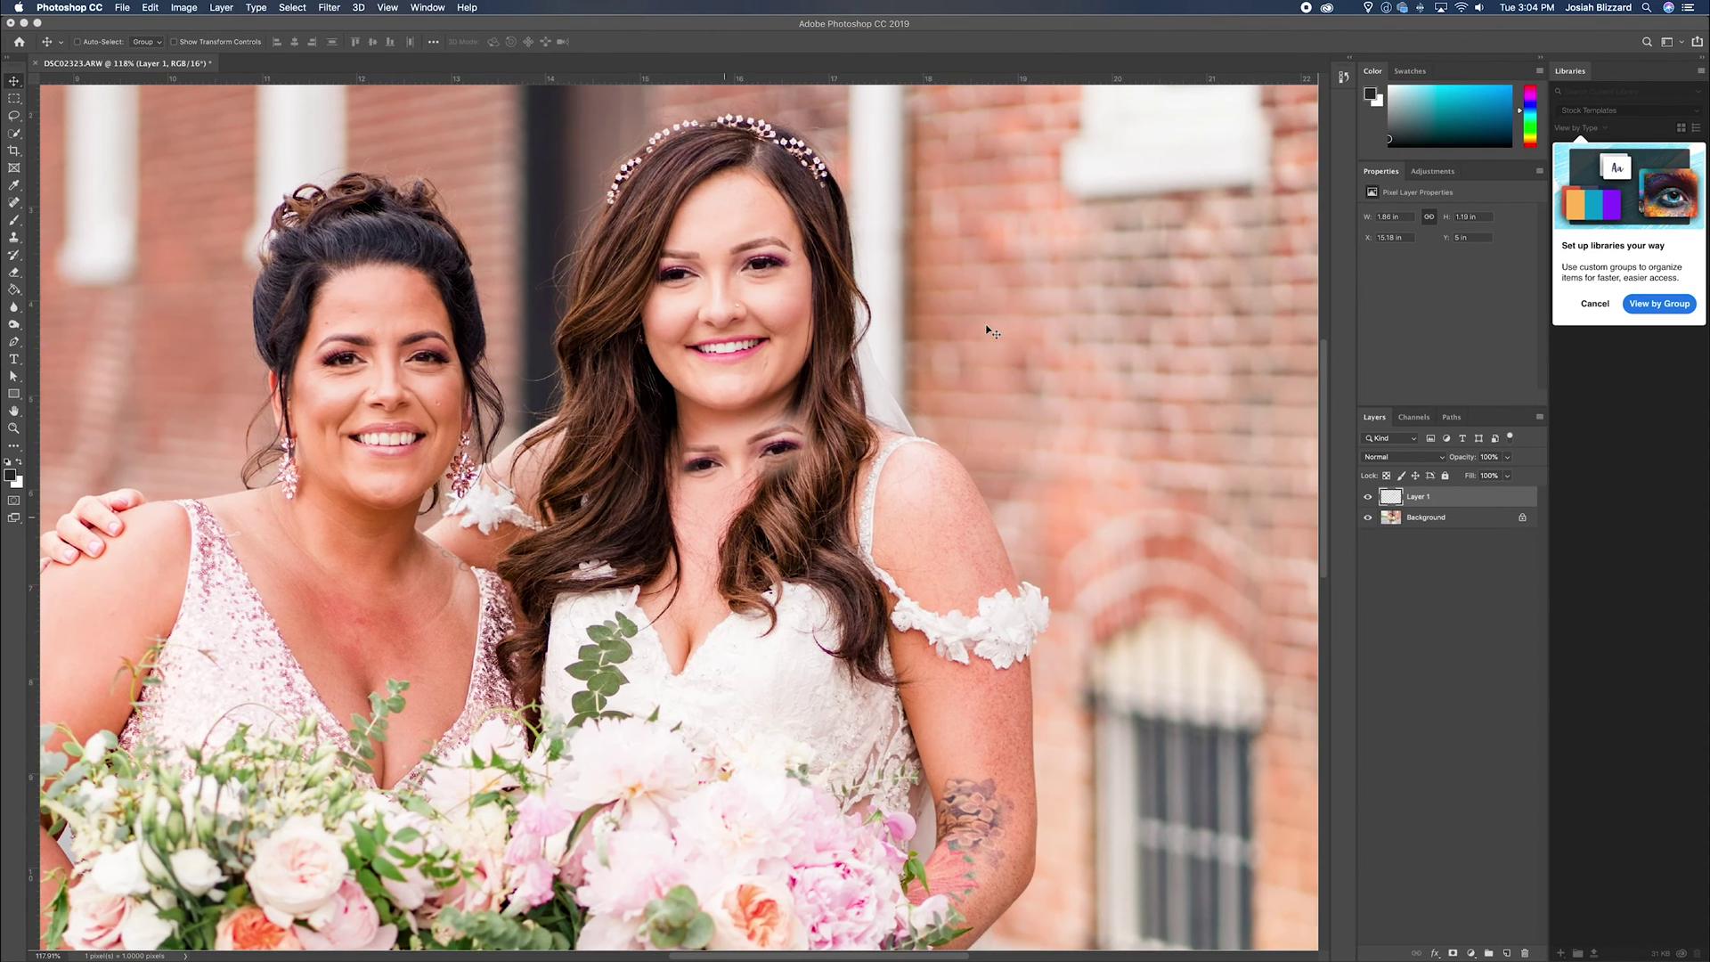
scroll(991, 332, "up", 2)
left_click_drag(726, 437, 725, 286)
scroll(726, 287, "up", 5)
scroll(726, 287, "up", 4)
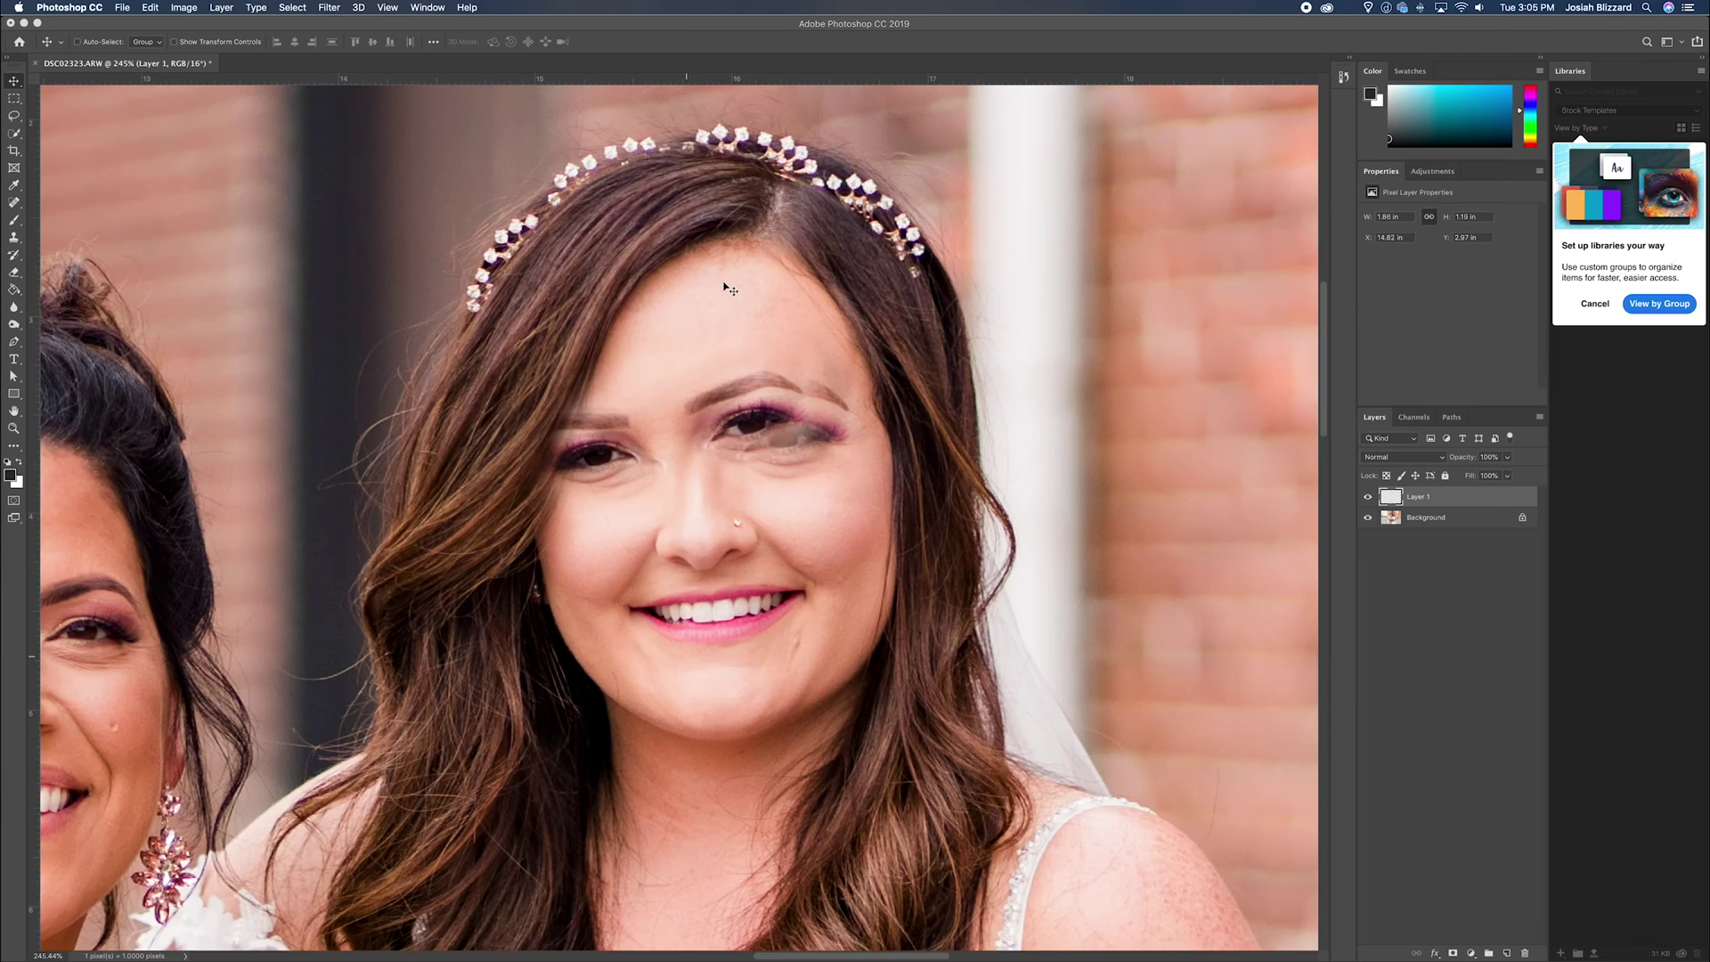
scroll(725, 287, "up", 3)
scroll(726, 286, "right", 1)
left_click_drag(712, 560, 778, 582)
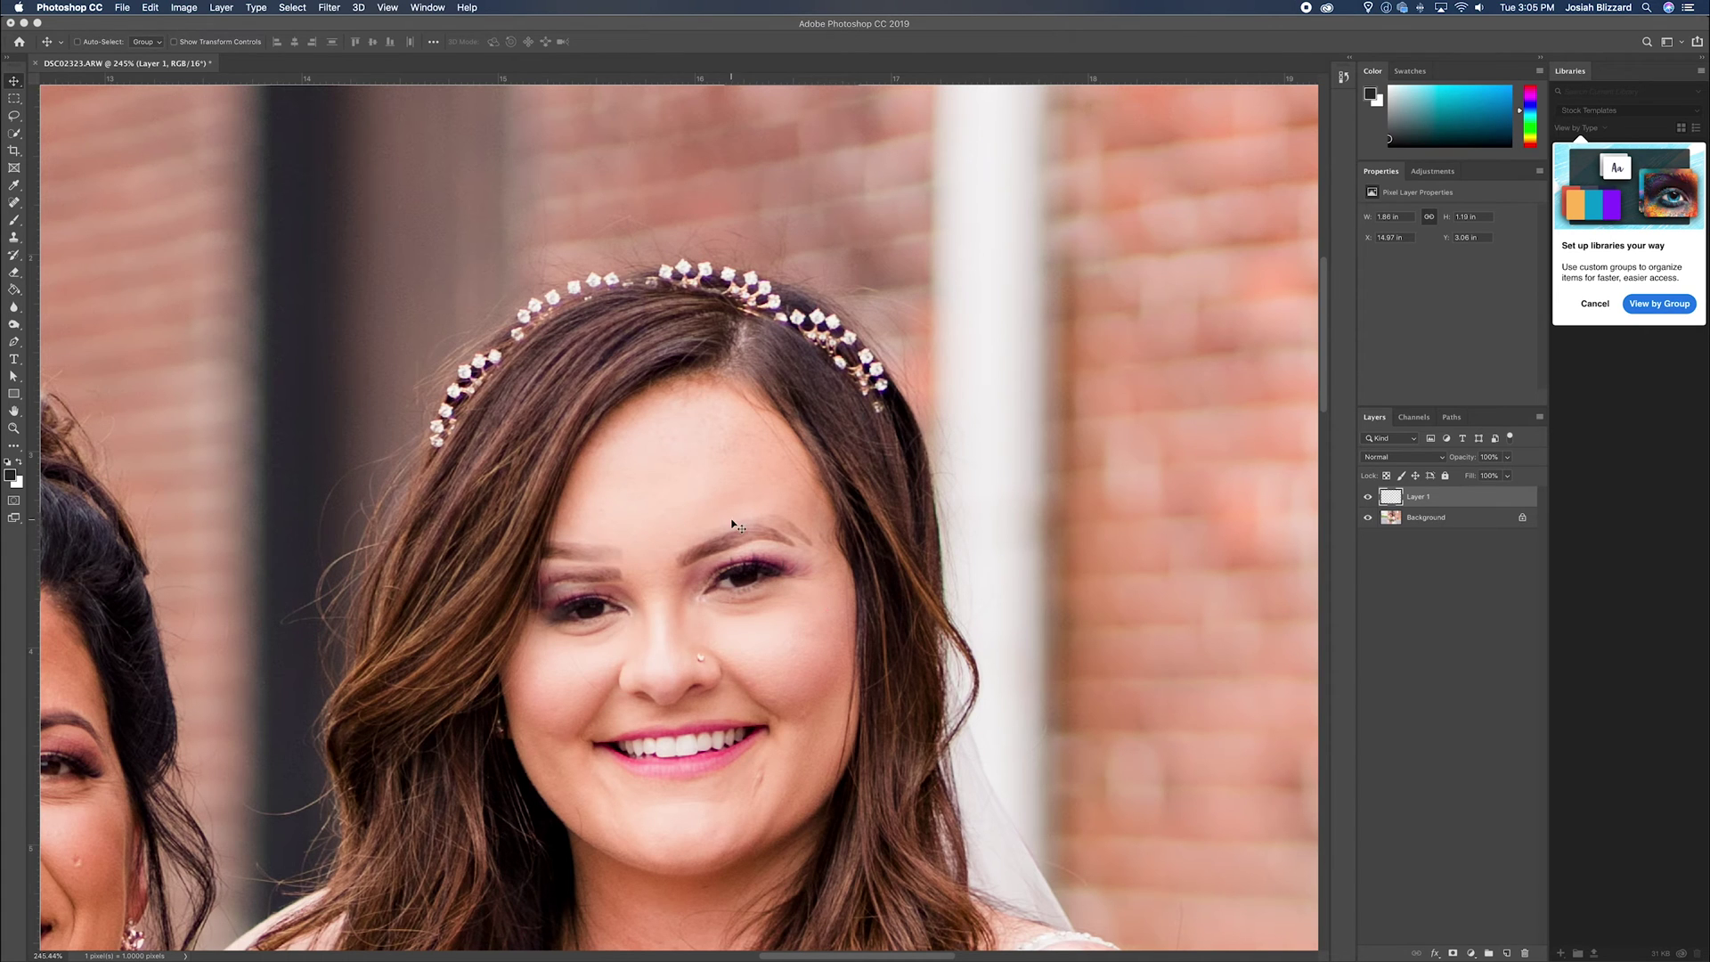
Free-transform the eyes layer, rotating it about 2.7°, and lower its opacity to 62%
key("super+t")
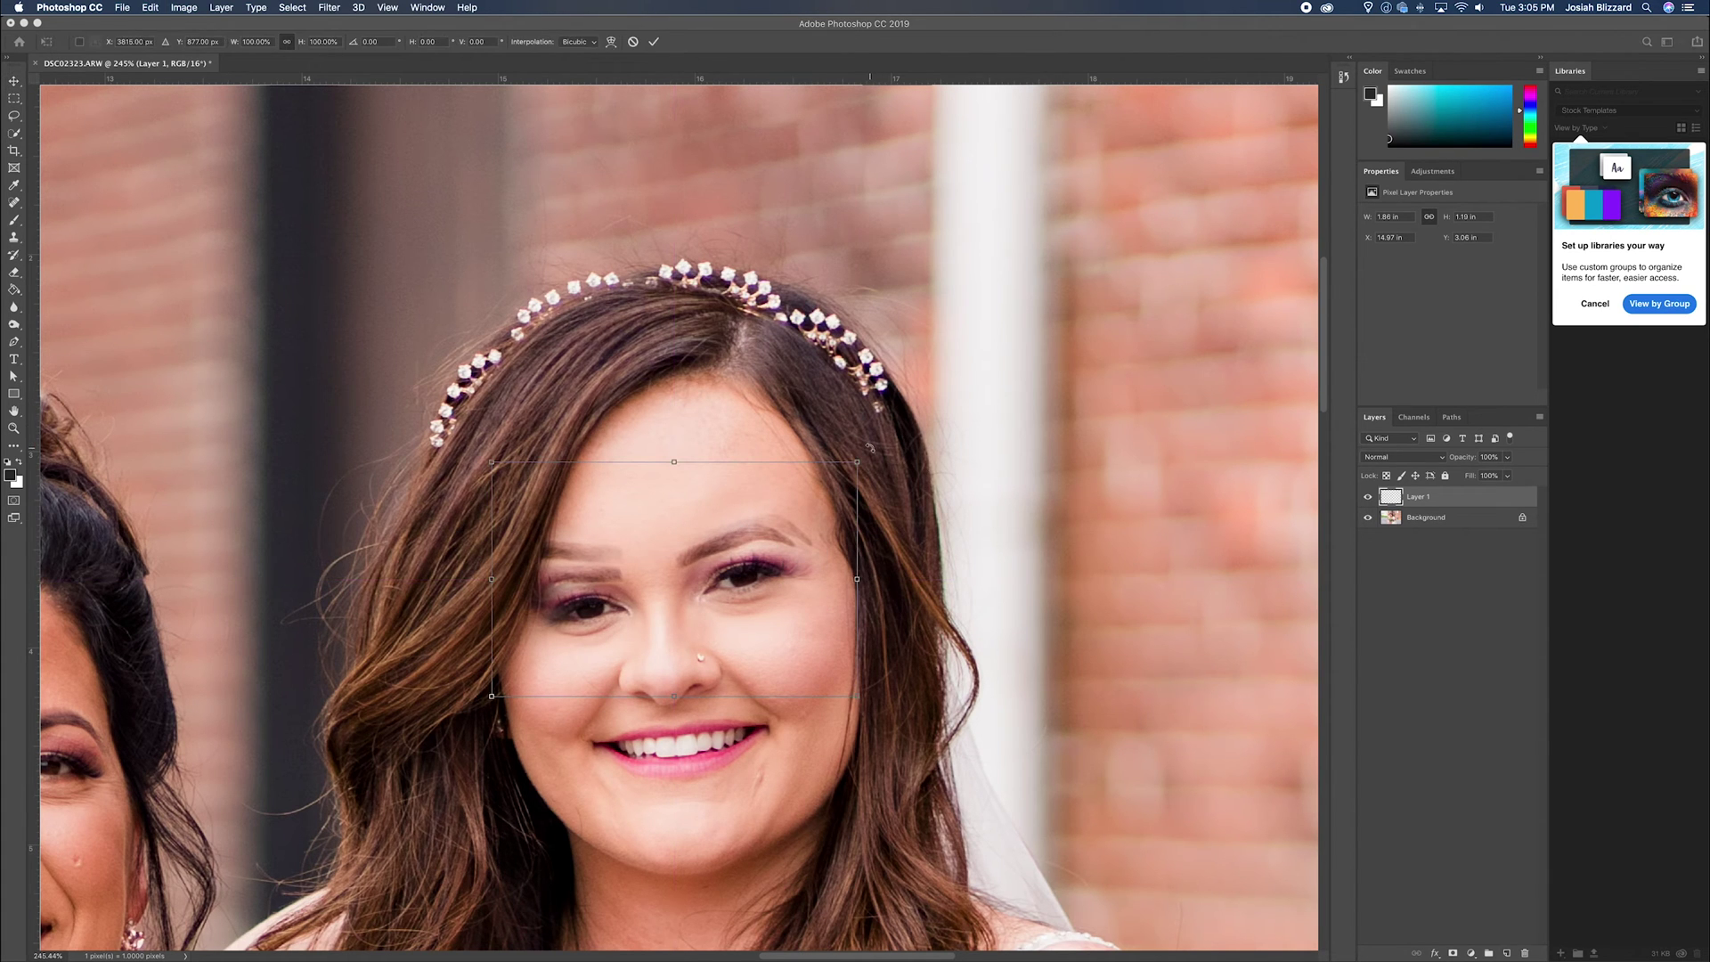
left_click_drag(870, 447, 883, 466)
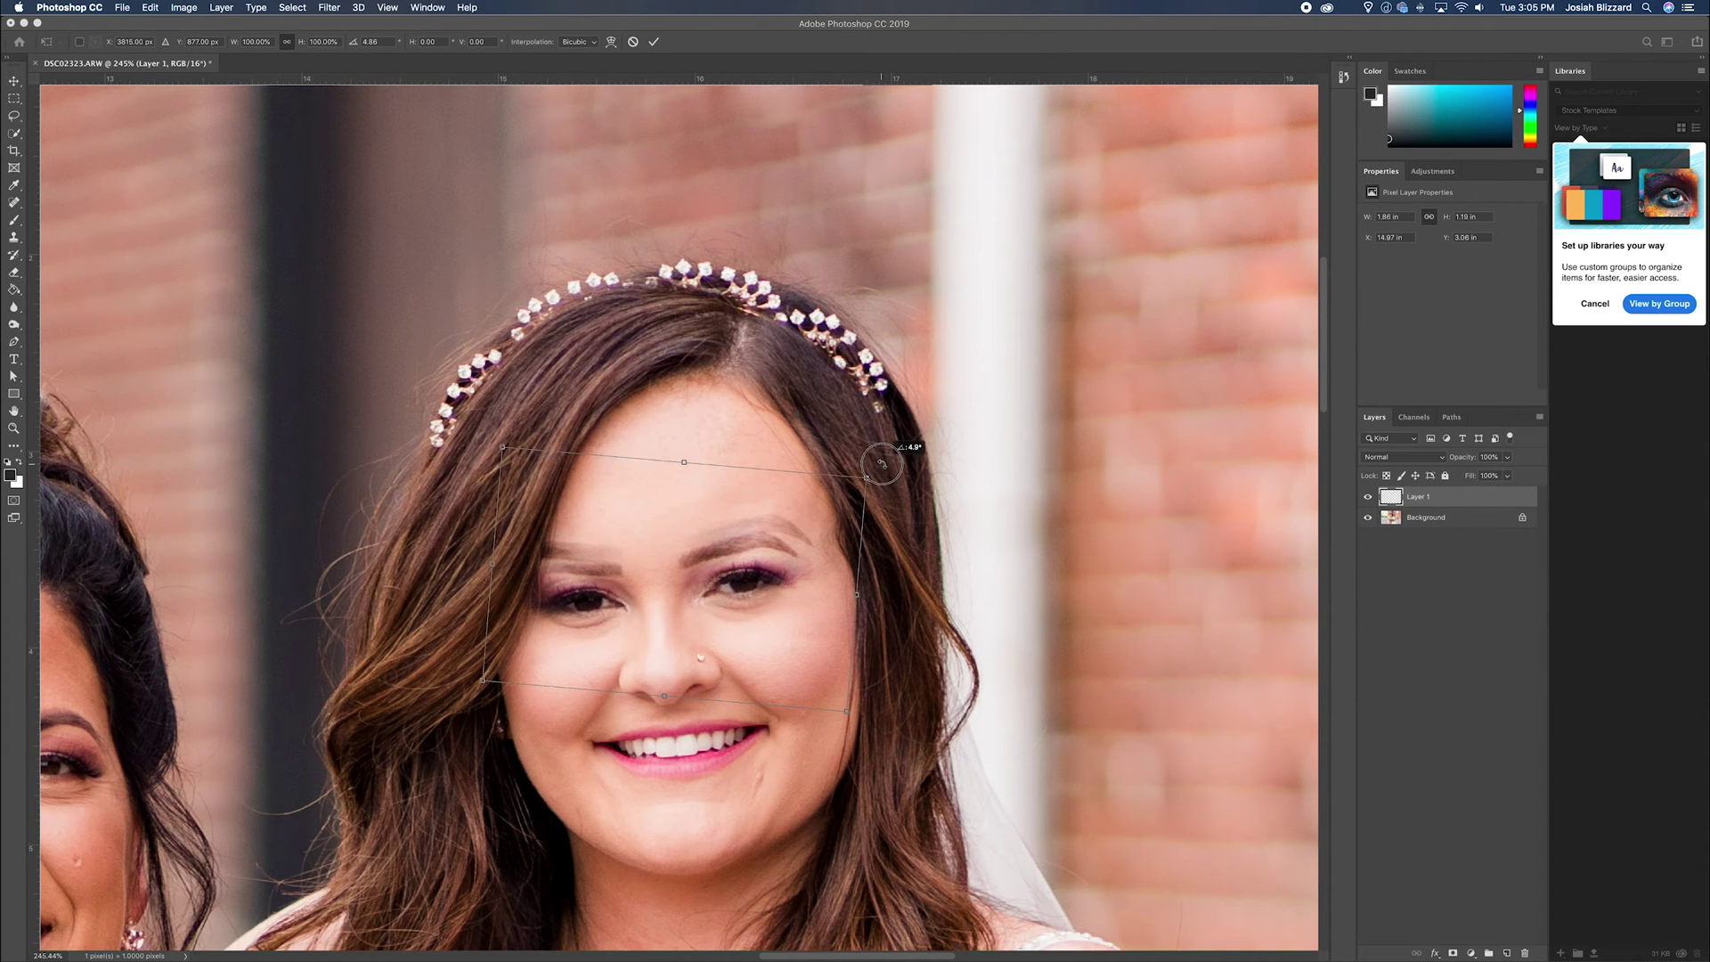
left_click_drag(745, 598, 748, 590)
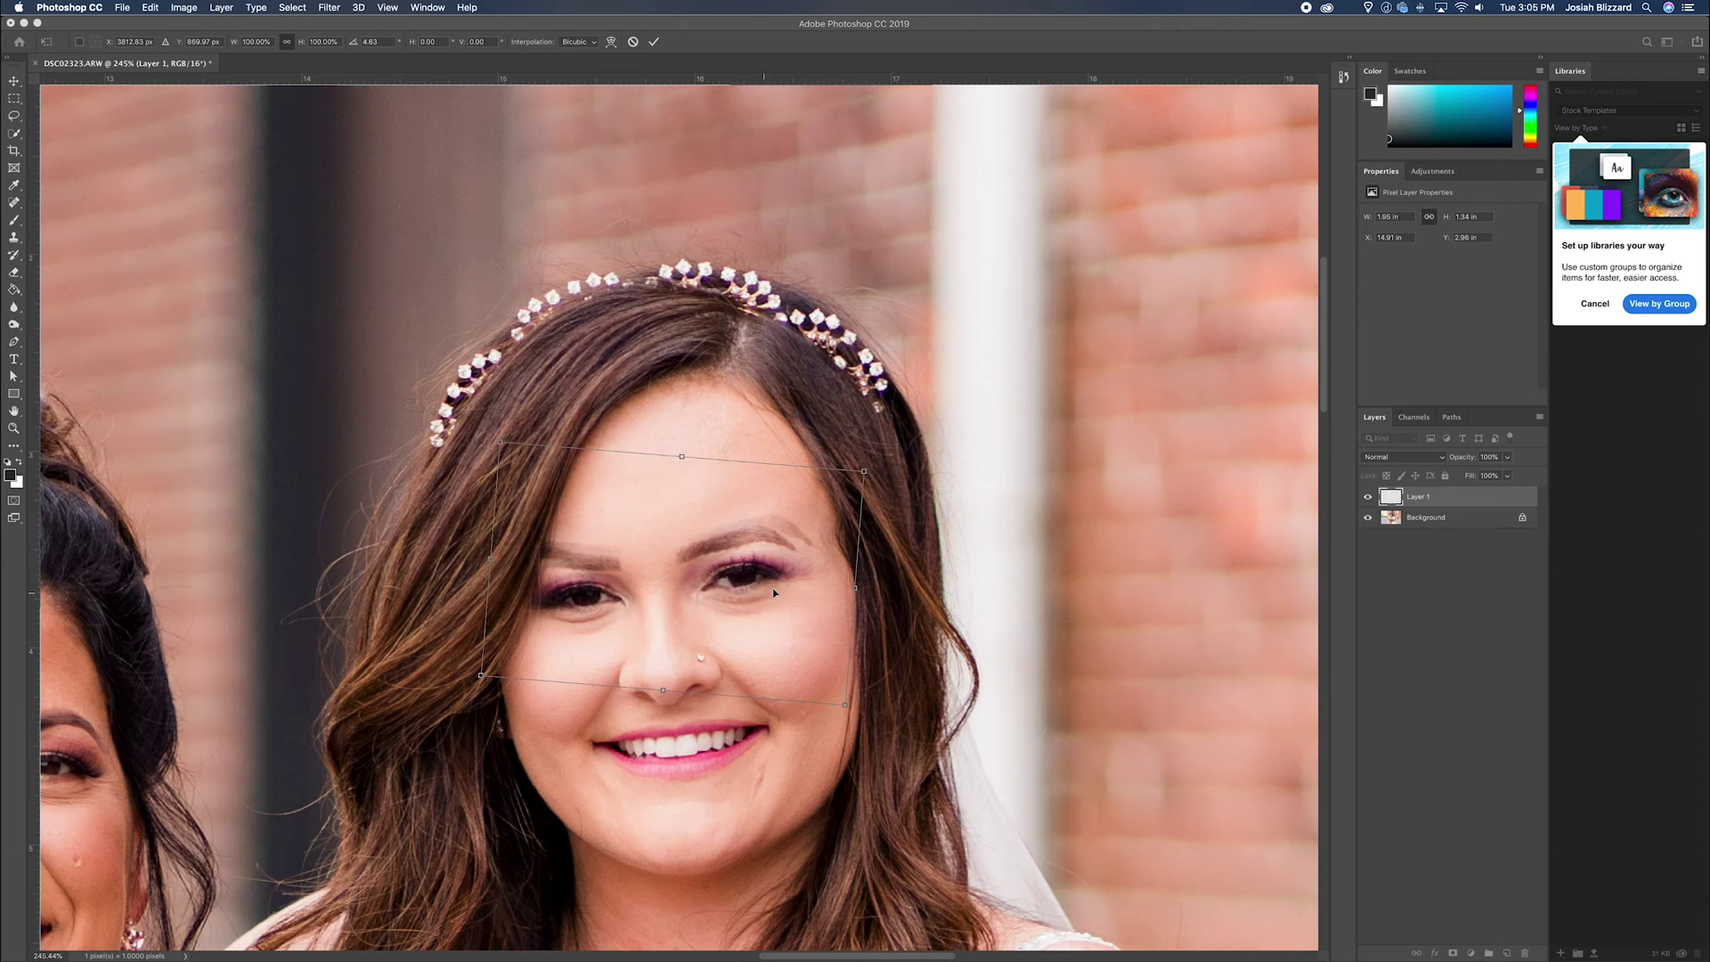
left_click(1508, 458)
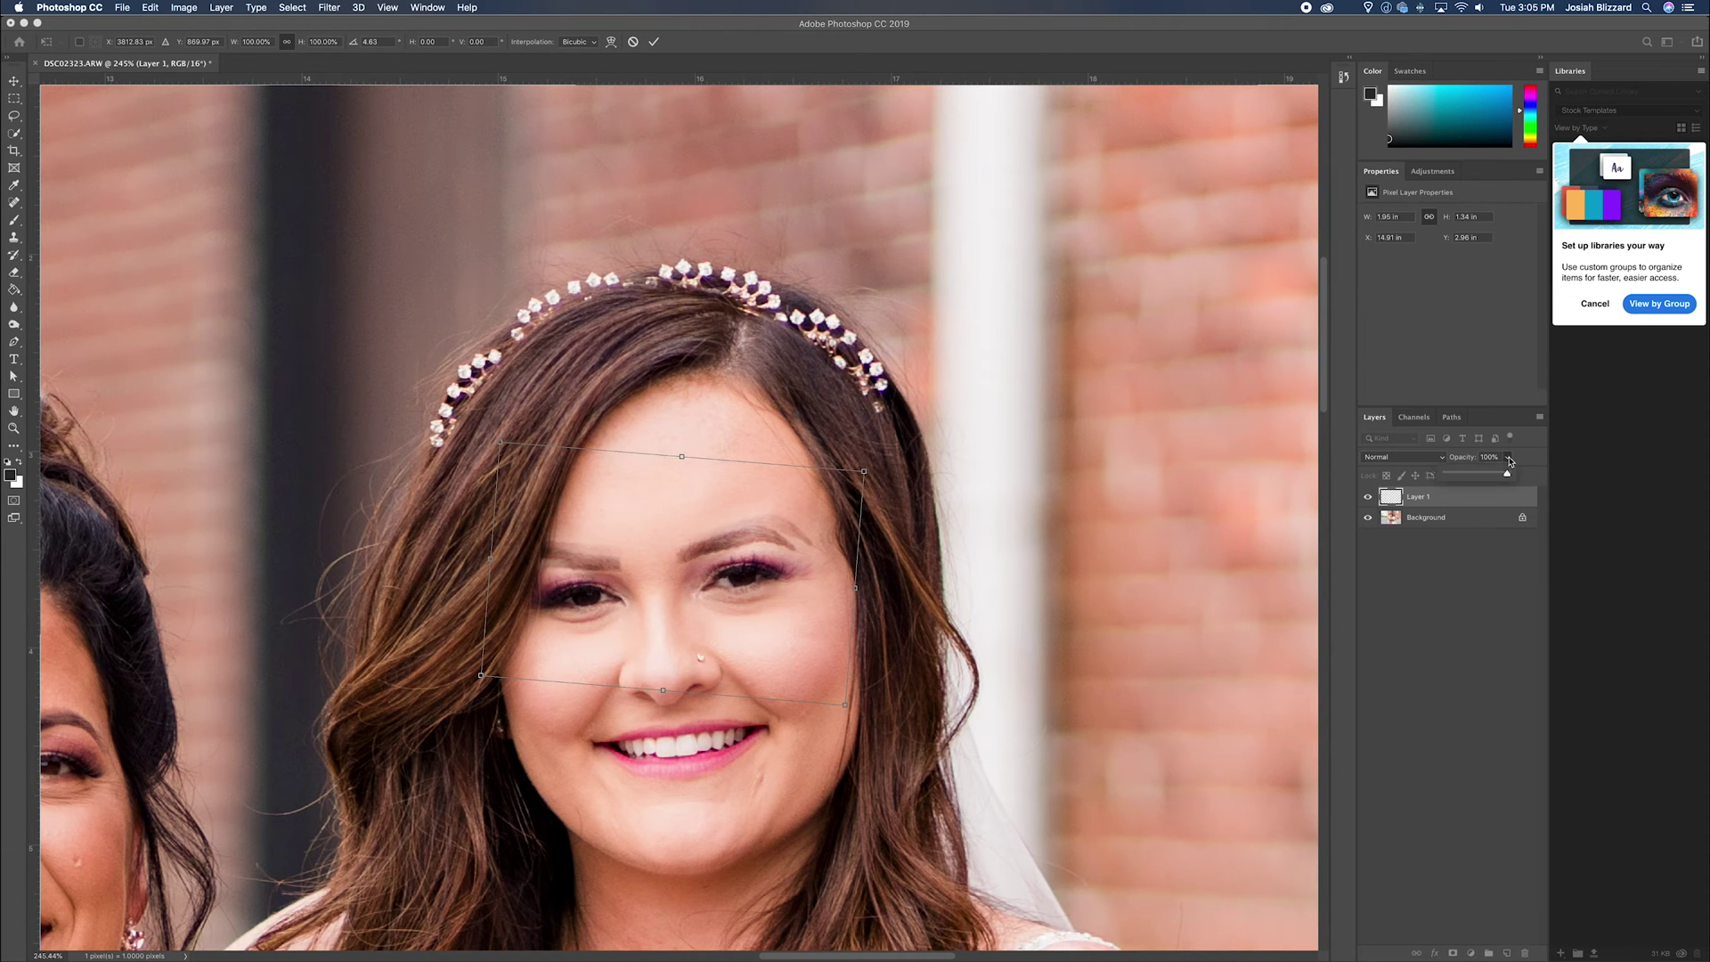
left_click_drag(1489, 474, 1484, 476)
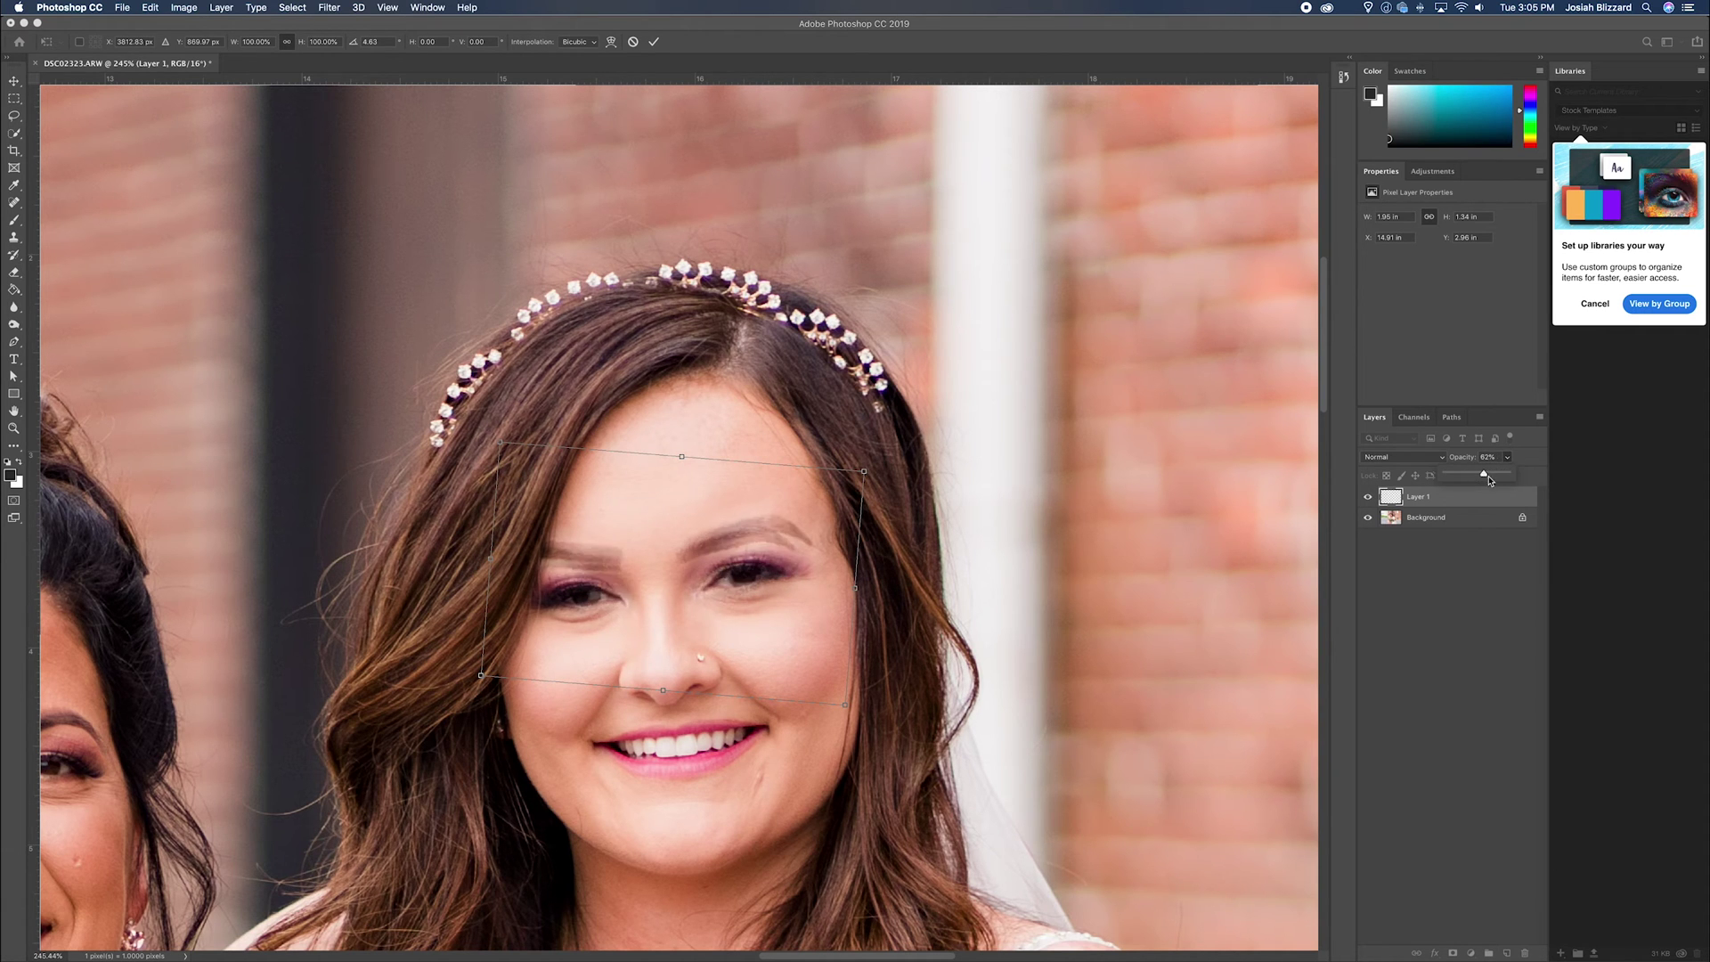
Reposition and slightly enlarge the eyes layer to match her eyes, then commit the transform
left_click_drag(743, 574, 747, 570)
left_click_drag(747, 569, 750, 563)
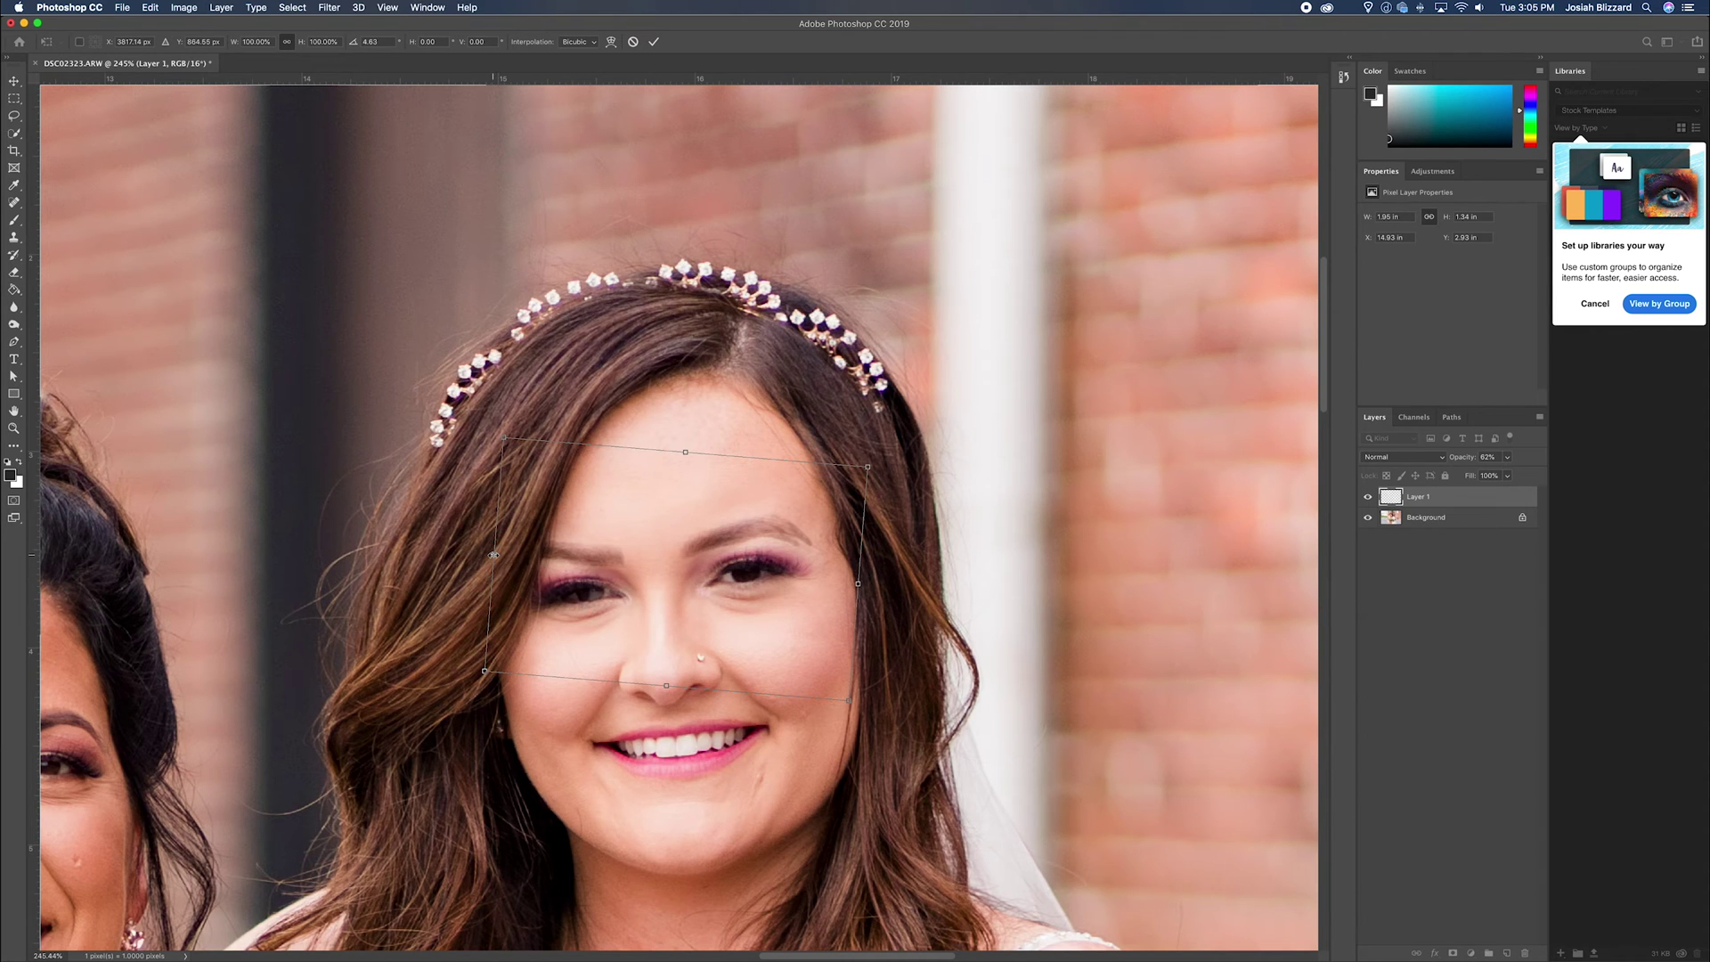
left_click_drag(483, 671, 475, 676)
left_click_drag(656, 605, 659, 619)
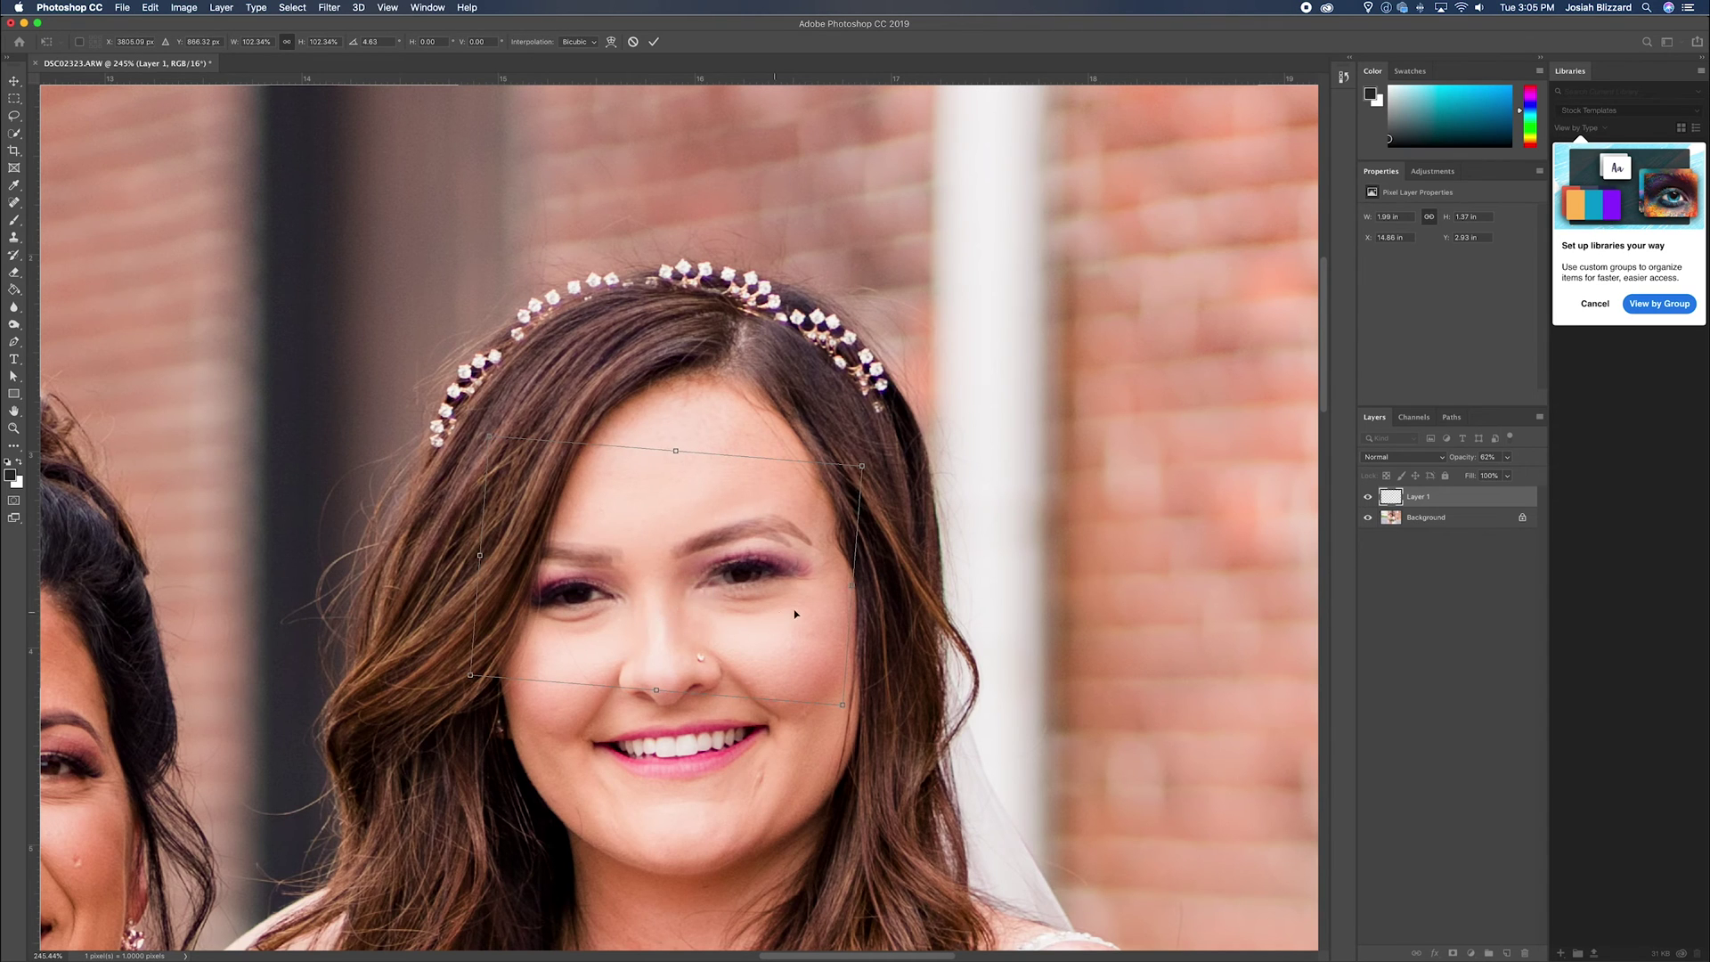
left_click_drag(849, 583, 859, 584)
left_click_drag(680, 447, 679, 444)
double_click(744, 583)
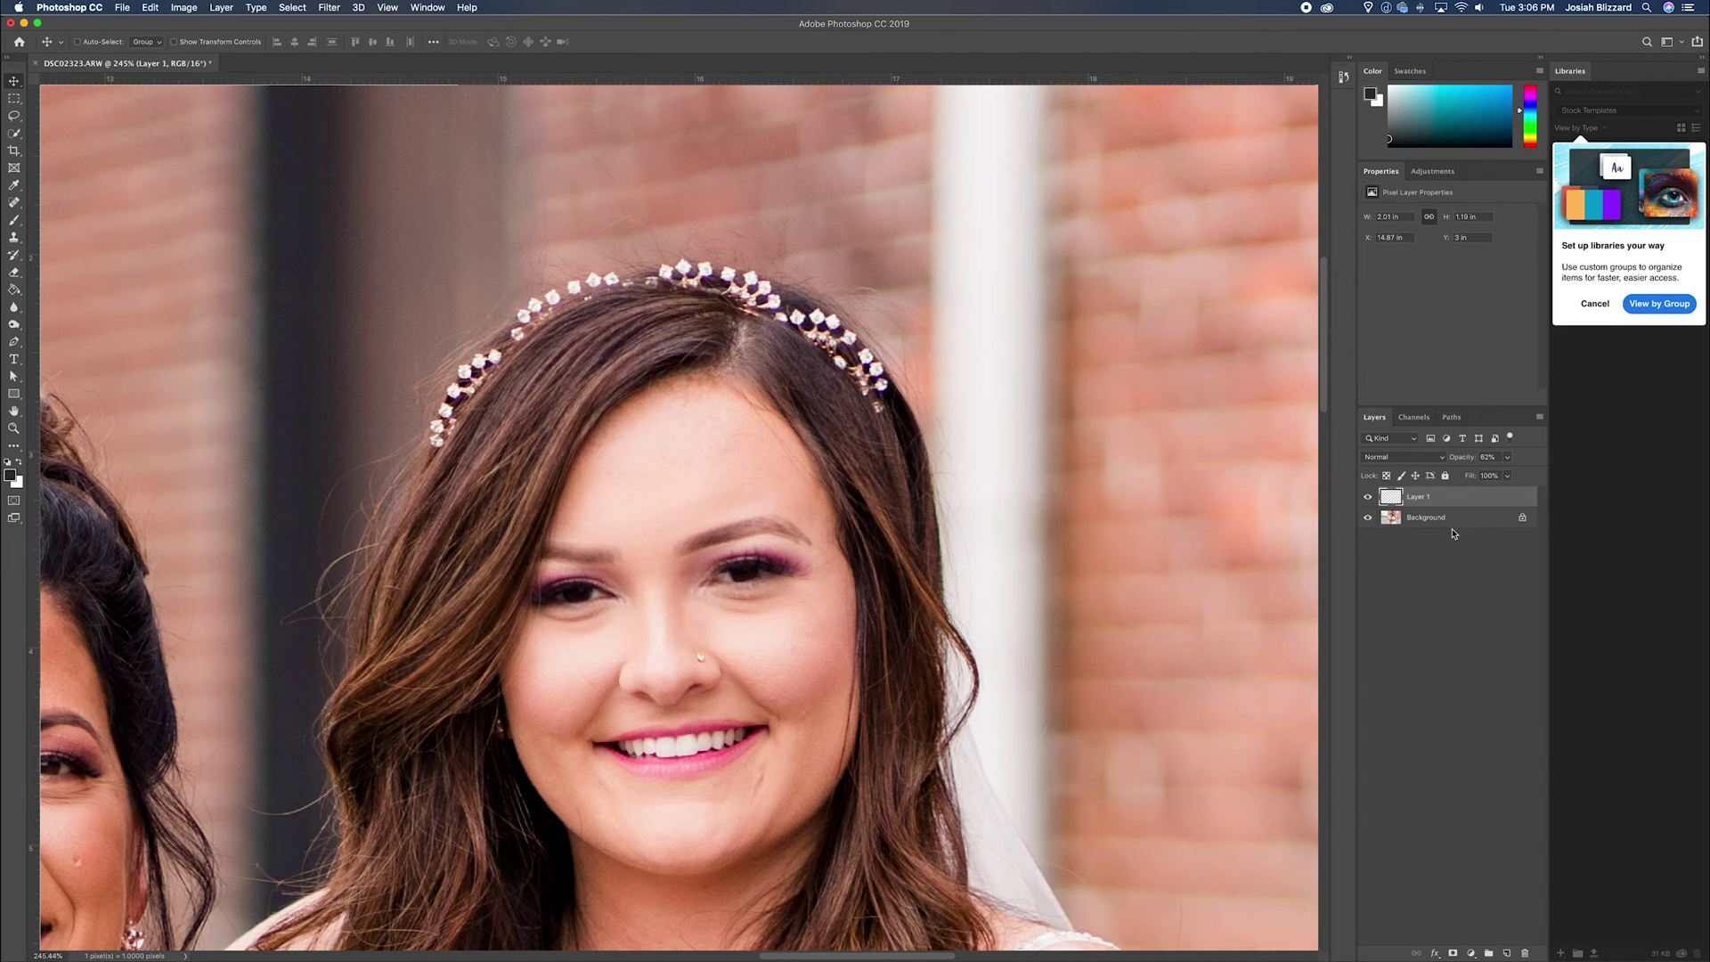
Set Layer 1 back to 100% opacity and toggle its visibility to compare with the closed eyes
left_click_drag(1509, 461, 1594, 477)
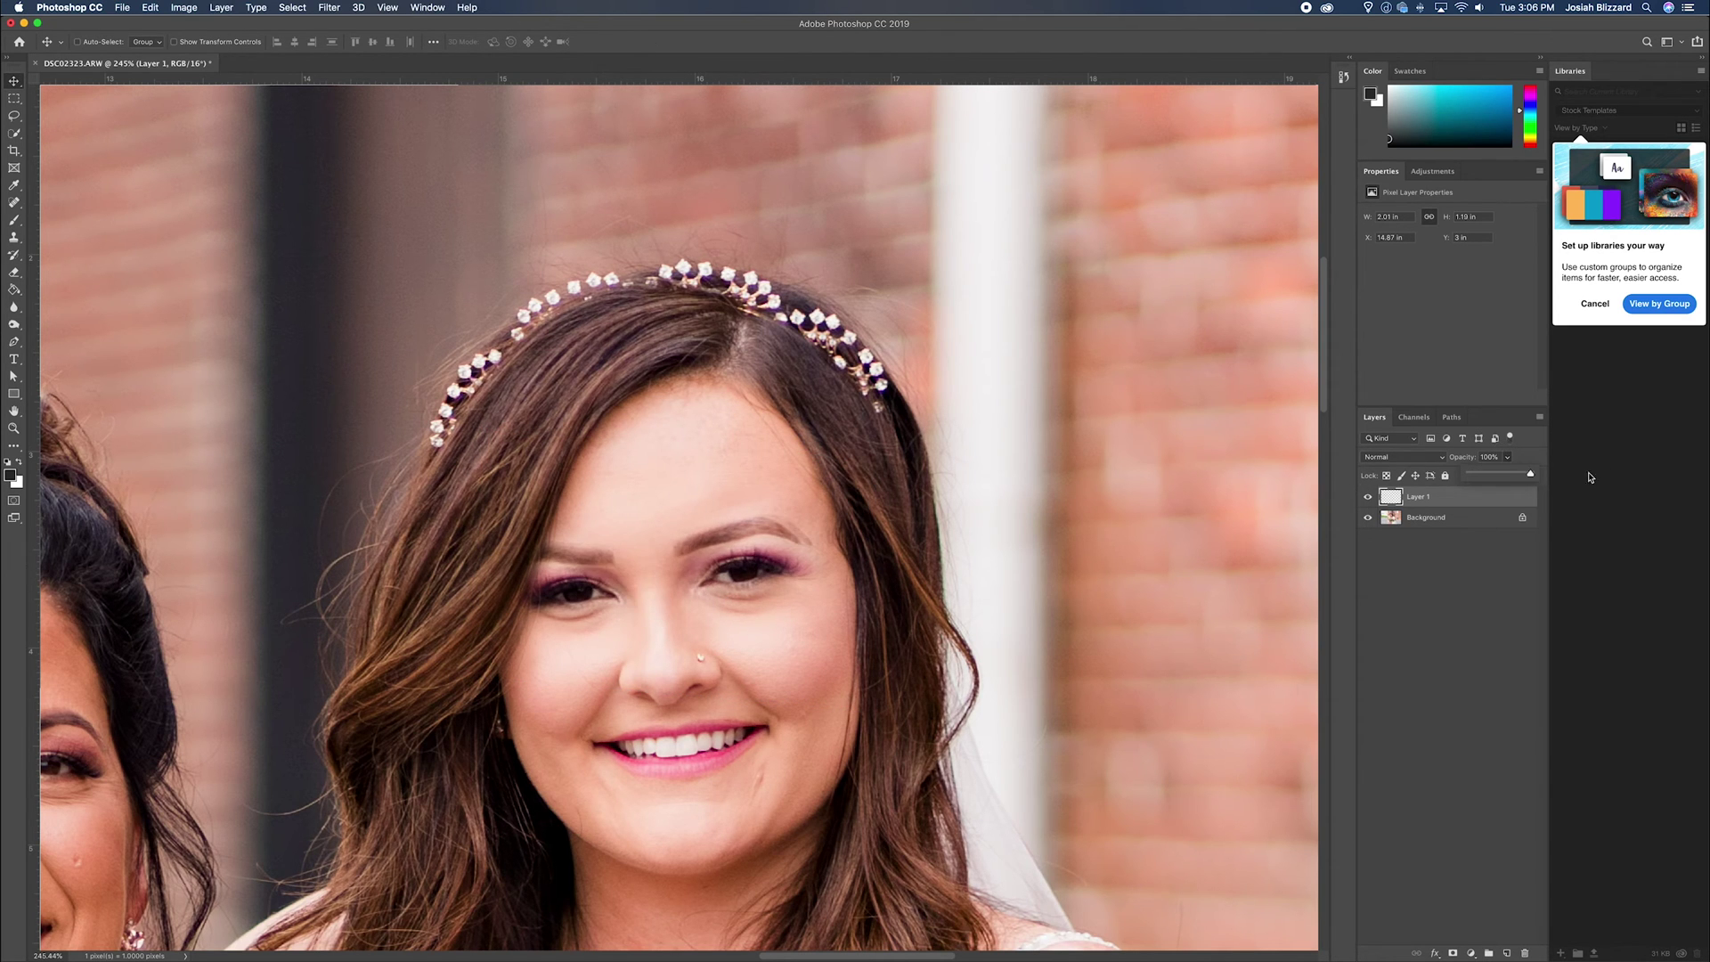
left_click(1513, 460)
left_click(1367, 500)
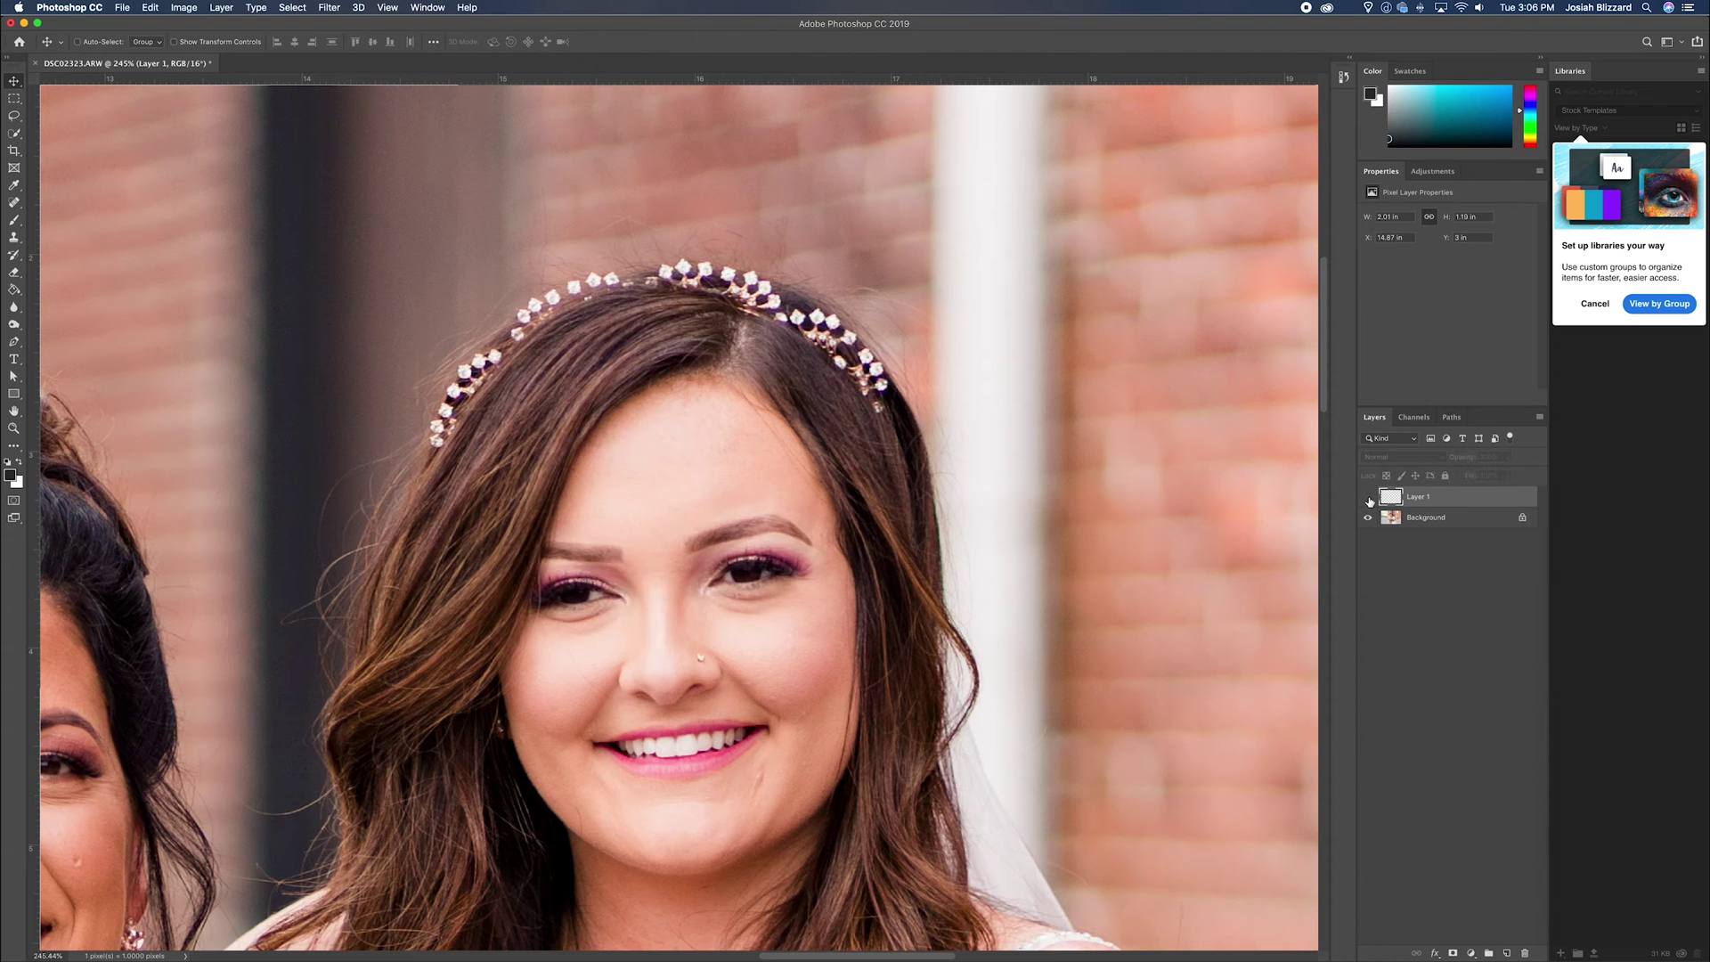
left_click(1368, 500)
left_click(1369, 501)
left_click(1369, 499)
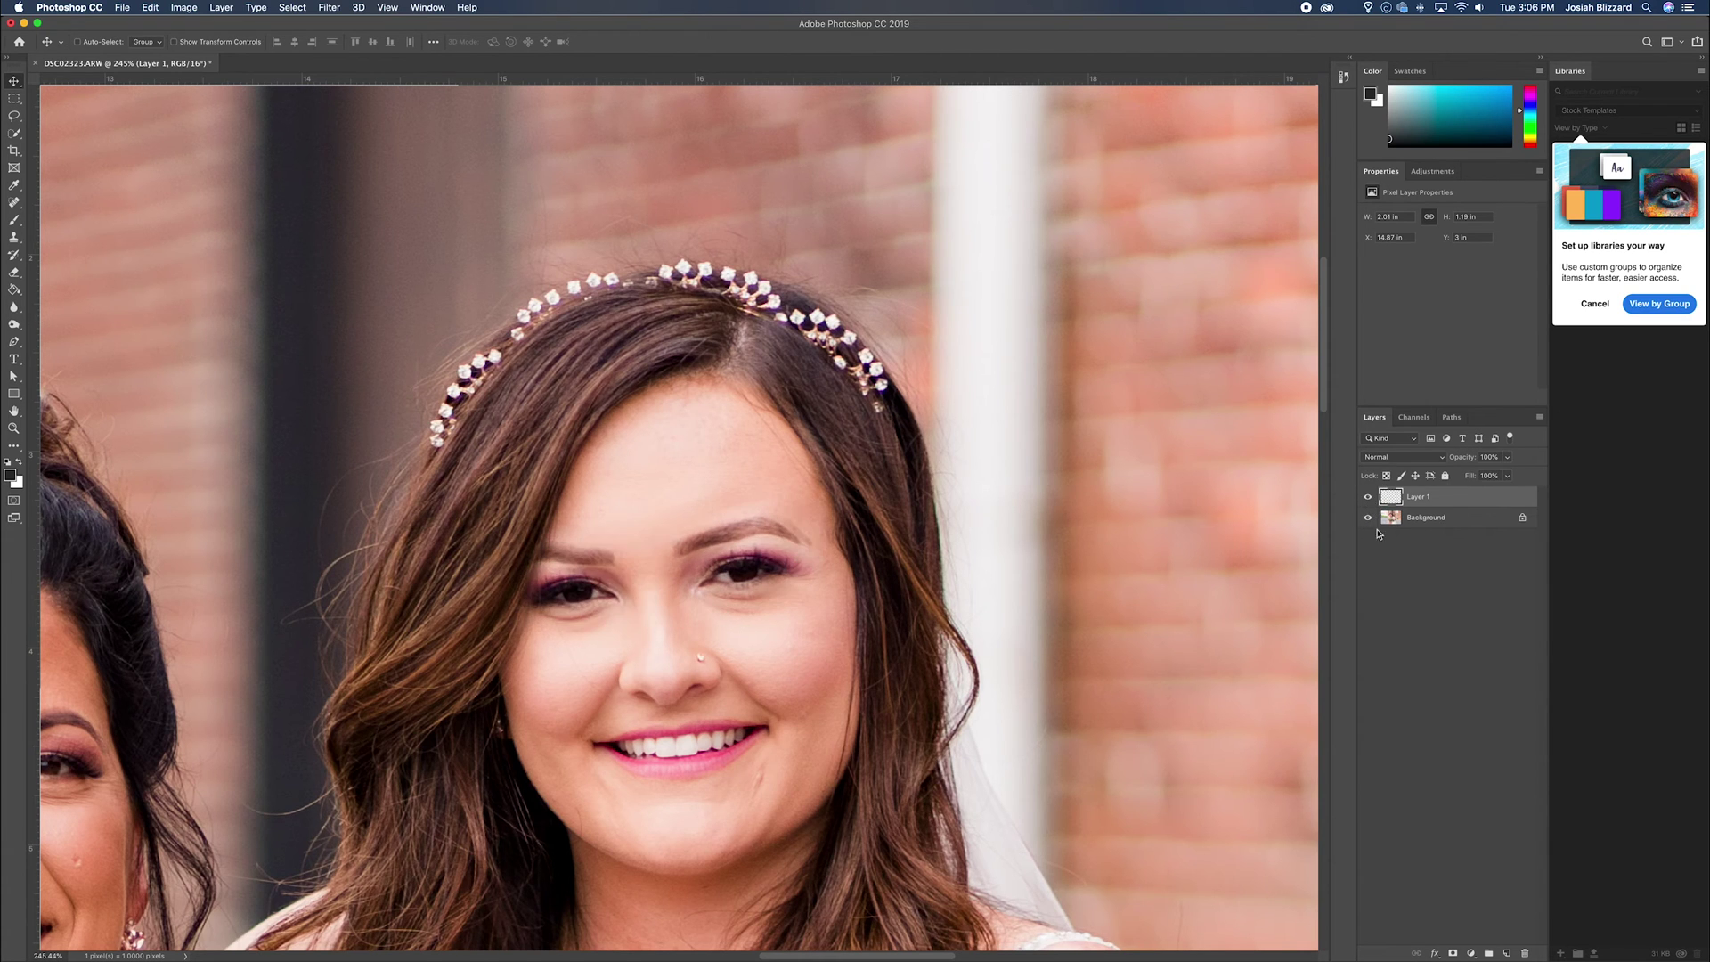
left_click(1367, 499)
left_click(1367, 499)
left_click(1367, 500)
left_click(1367, 501)
left_click(1368, 500)
left_click(1367, 501)
left_click(1367, 498)
left_click(1367, 499)
left_click(1368, 498)
left_click(1367, 498)
key("e")
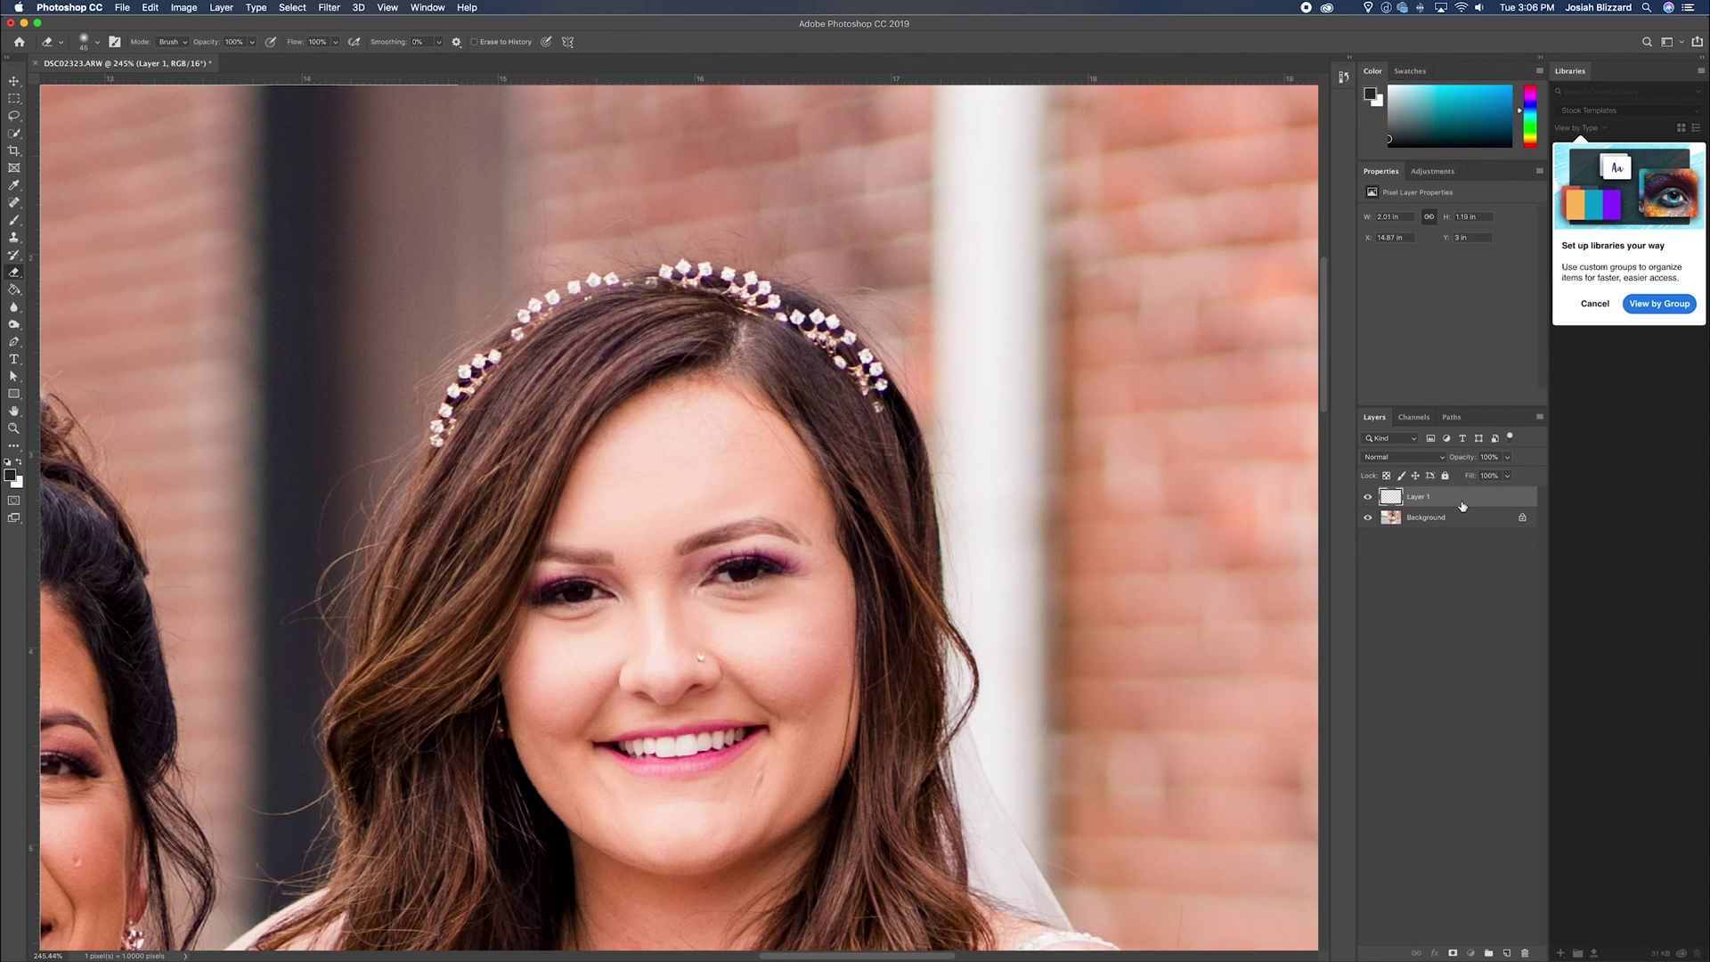
Duplicate the eyes layer, hide Layer 1, and erase the copy's edge over the left eyebrow
key("super+j")
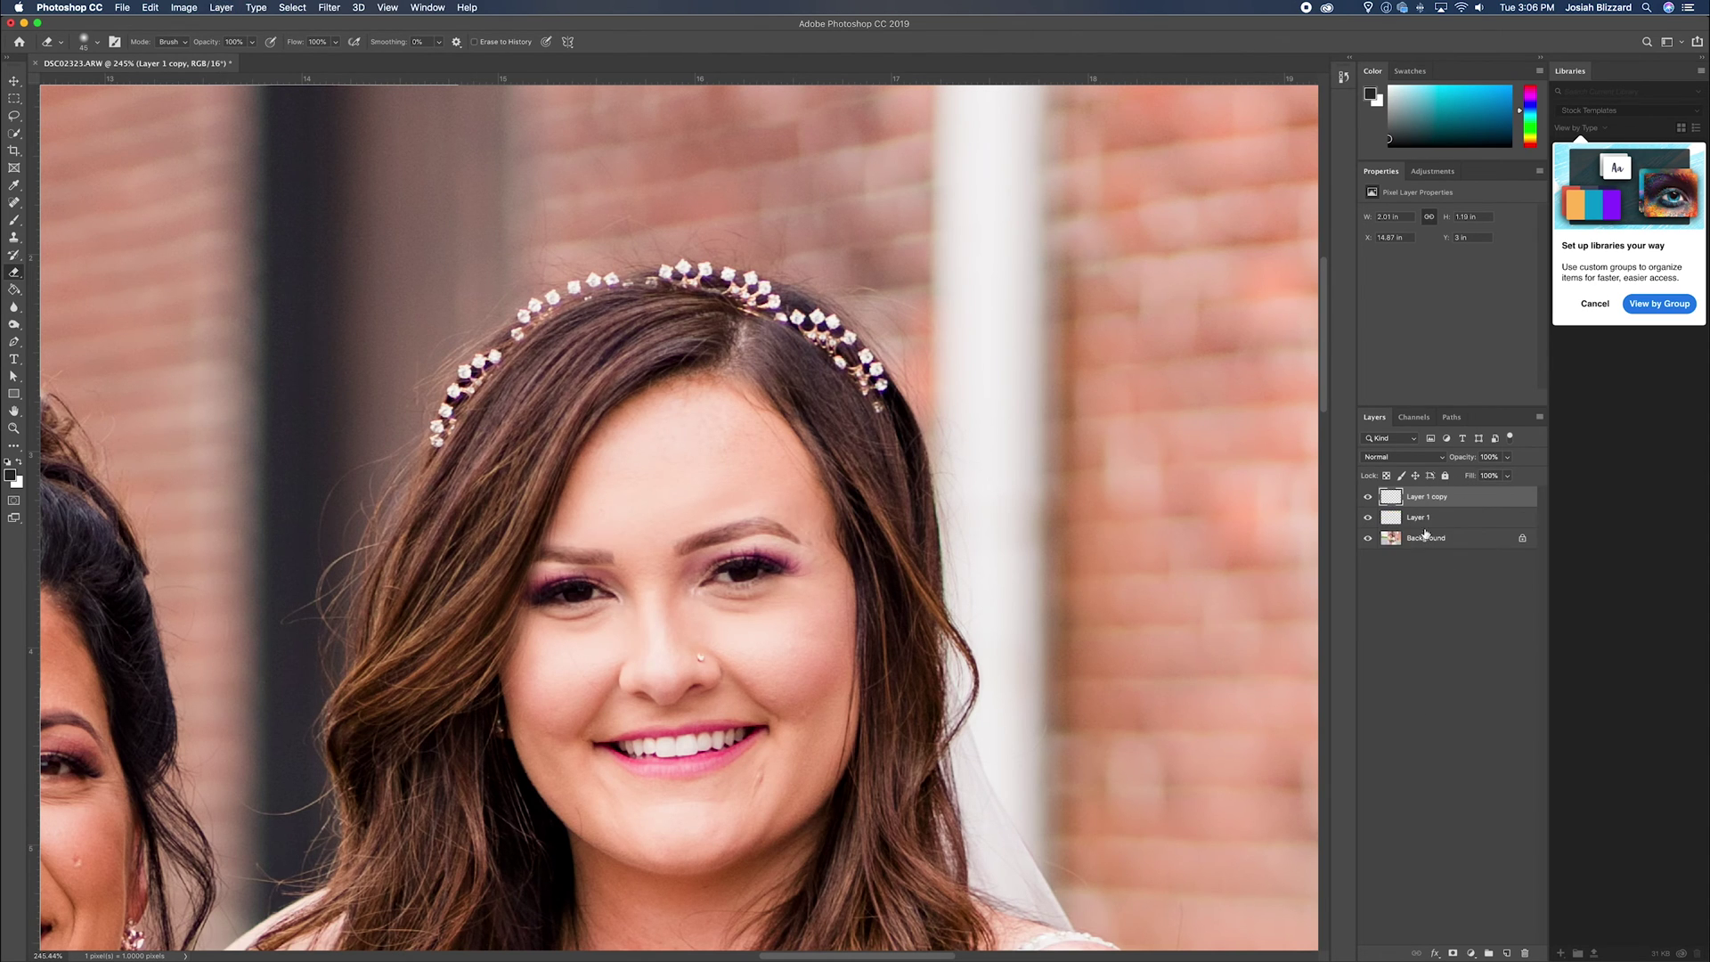
left_click(1369, 518)
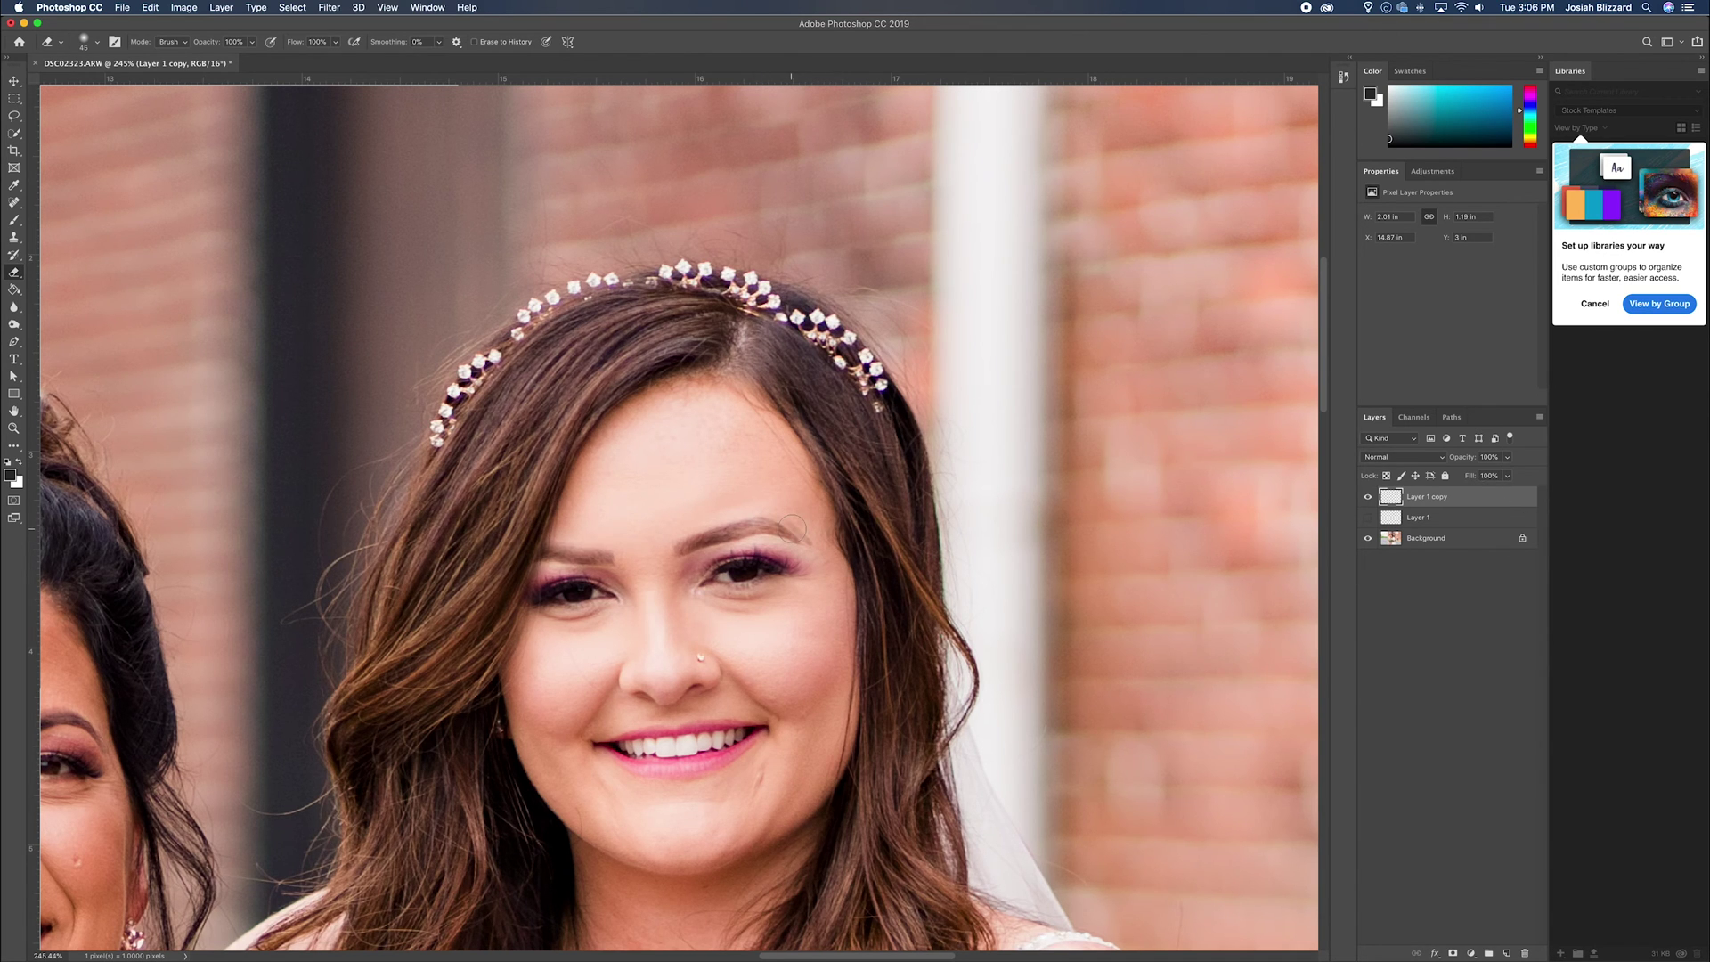
key("bracketright")
key("bracketright")
key("bracketright")
key("bracketleft")
key("bracketleft")
key("bracketright")
key("bracketright")
key("bracketright")
mouse_move(611, 546)
left_mouse_down()
mouse_move(535, 550)
mouse_move(556, 549)
left_mouse_up()
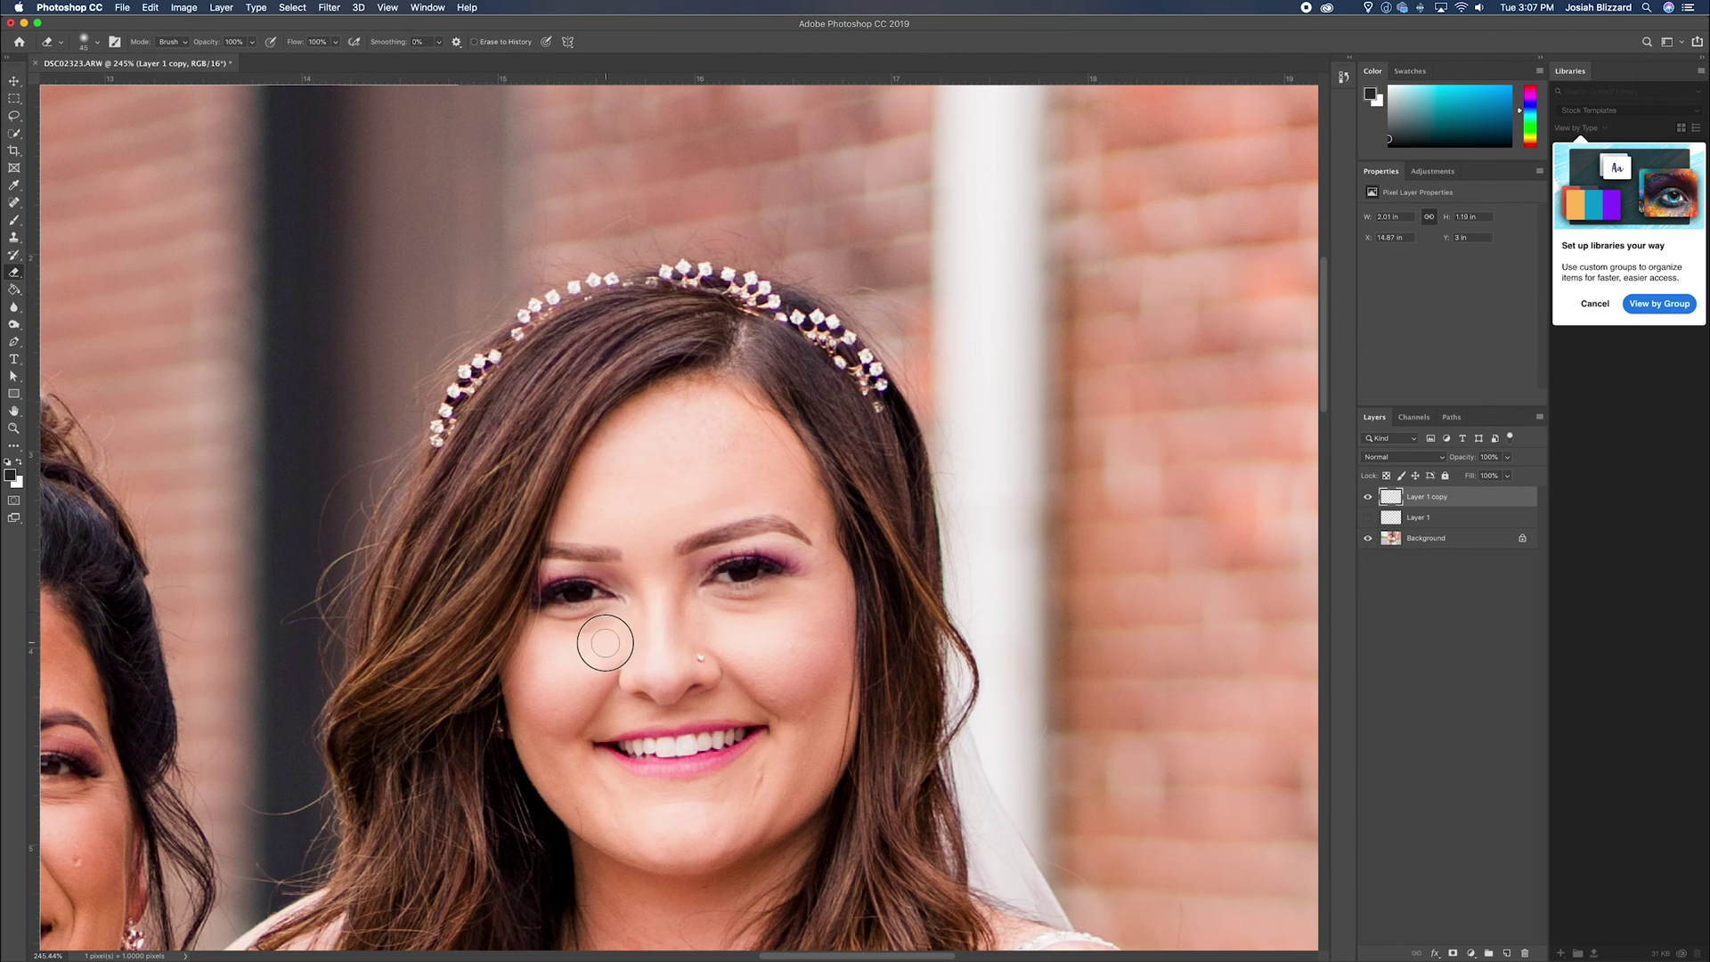
key("[")
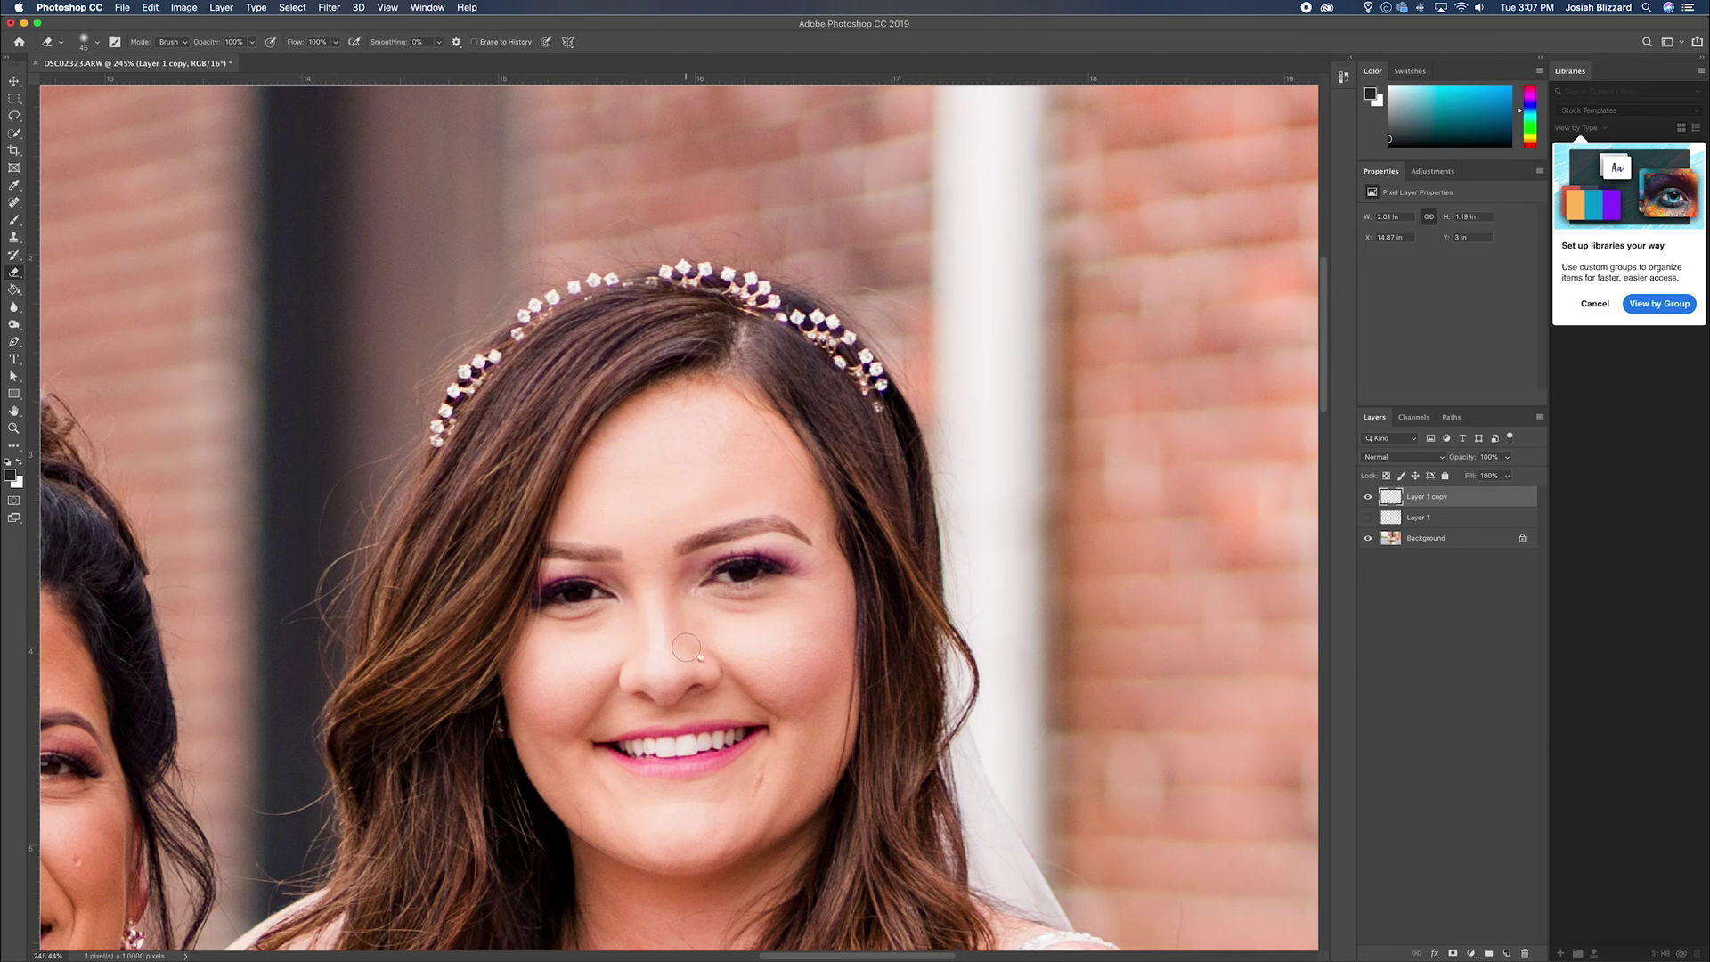
key("bracketright")
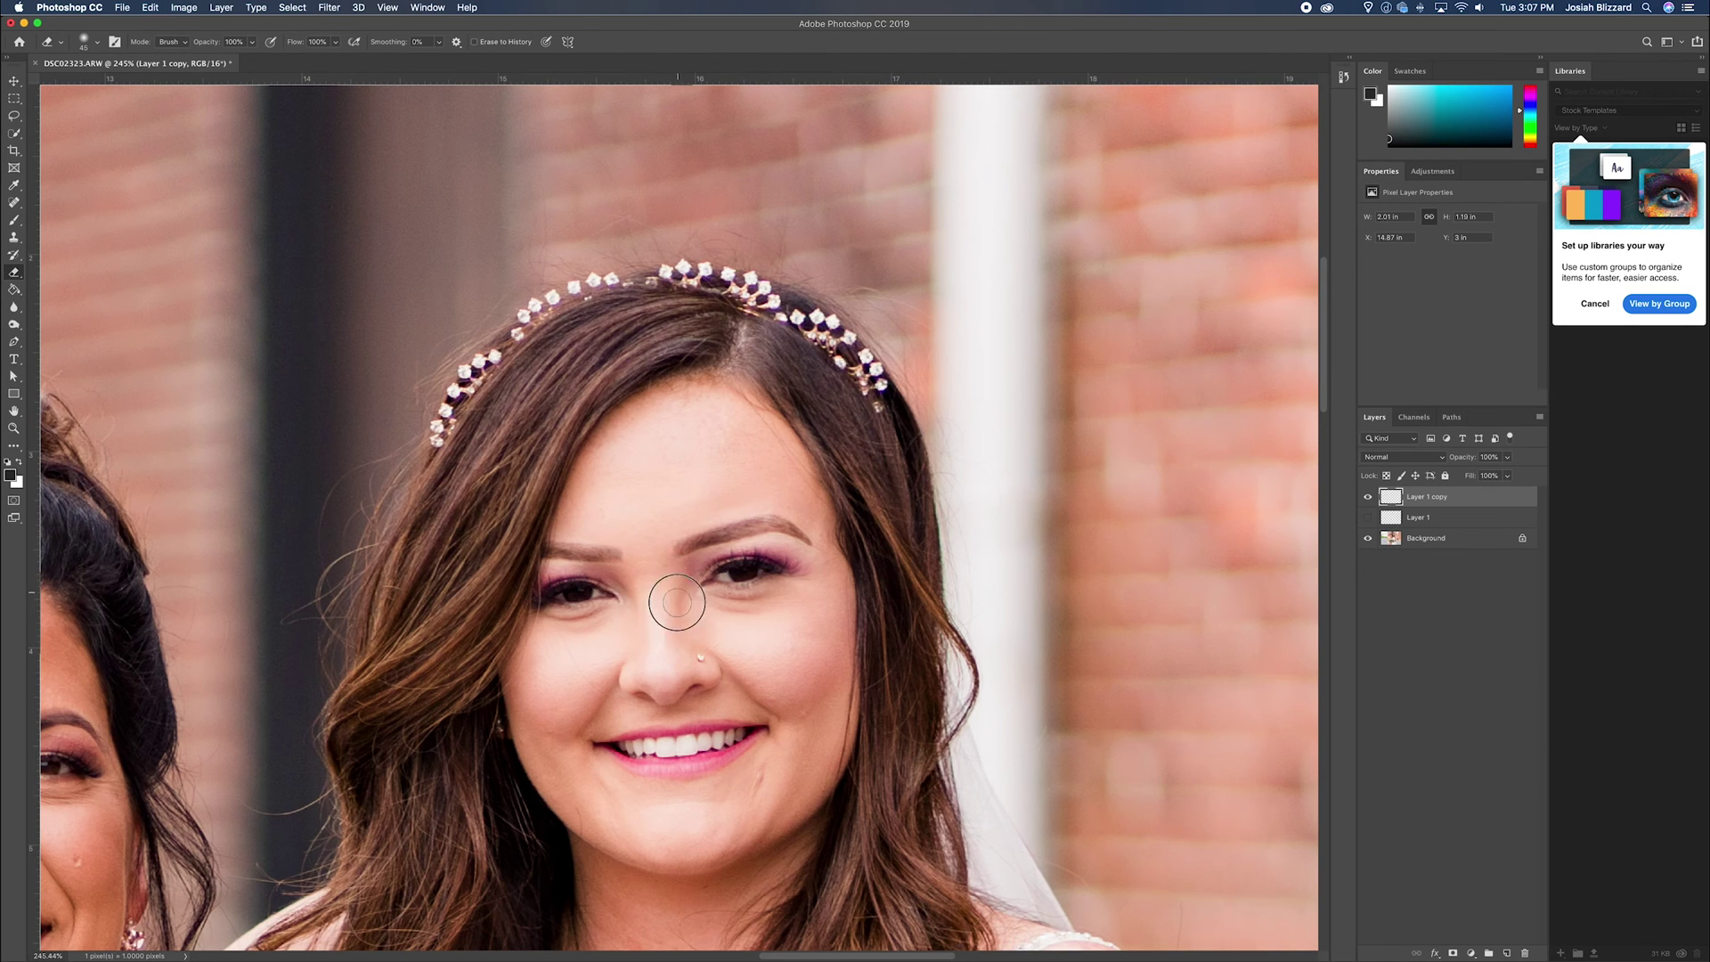
key("bracketleft")
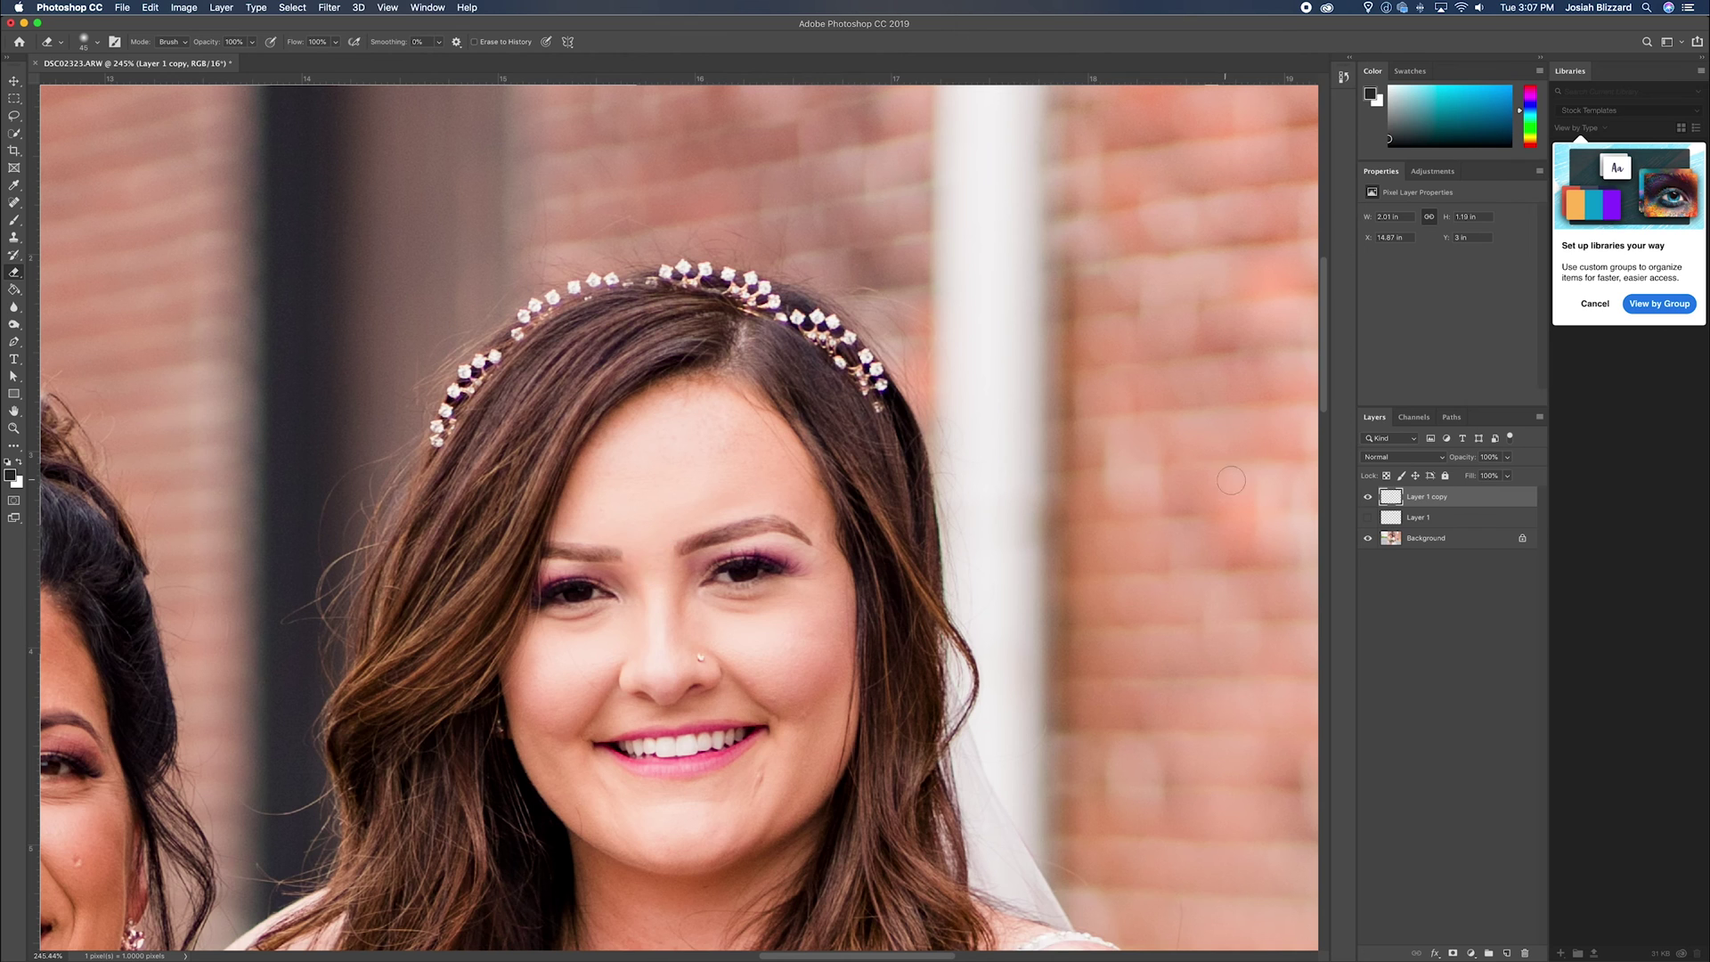
Toggle the blended eyes layer on and off to compare, zoomed in and at full-photo view
left_click(1367, 497)
left_click(1368, 497)
left_click(1368, 499)
left_click(1368, 499)
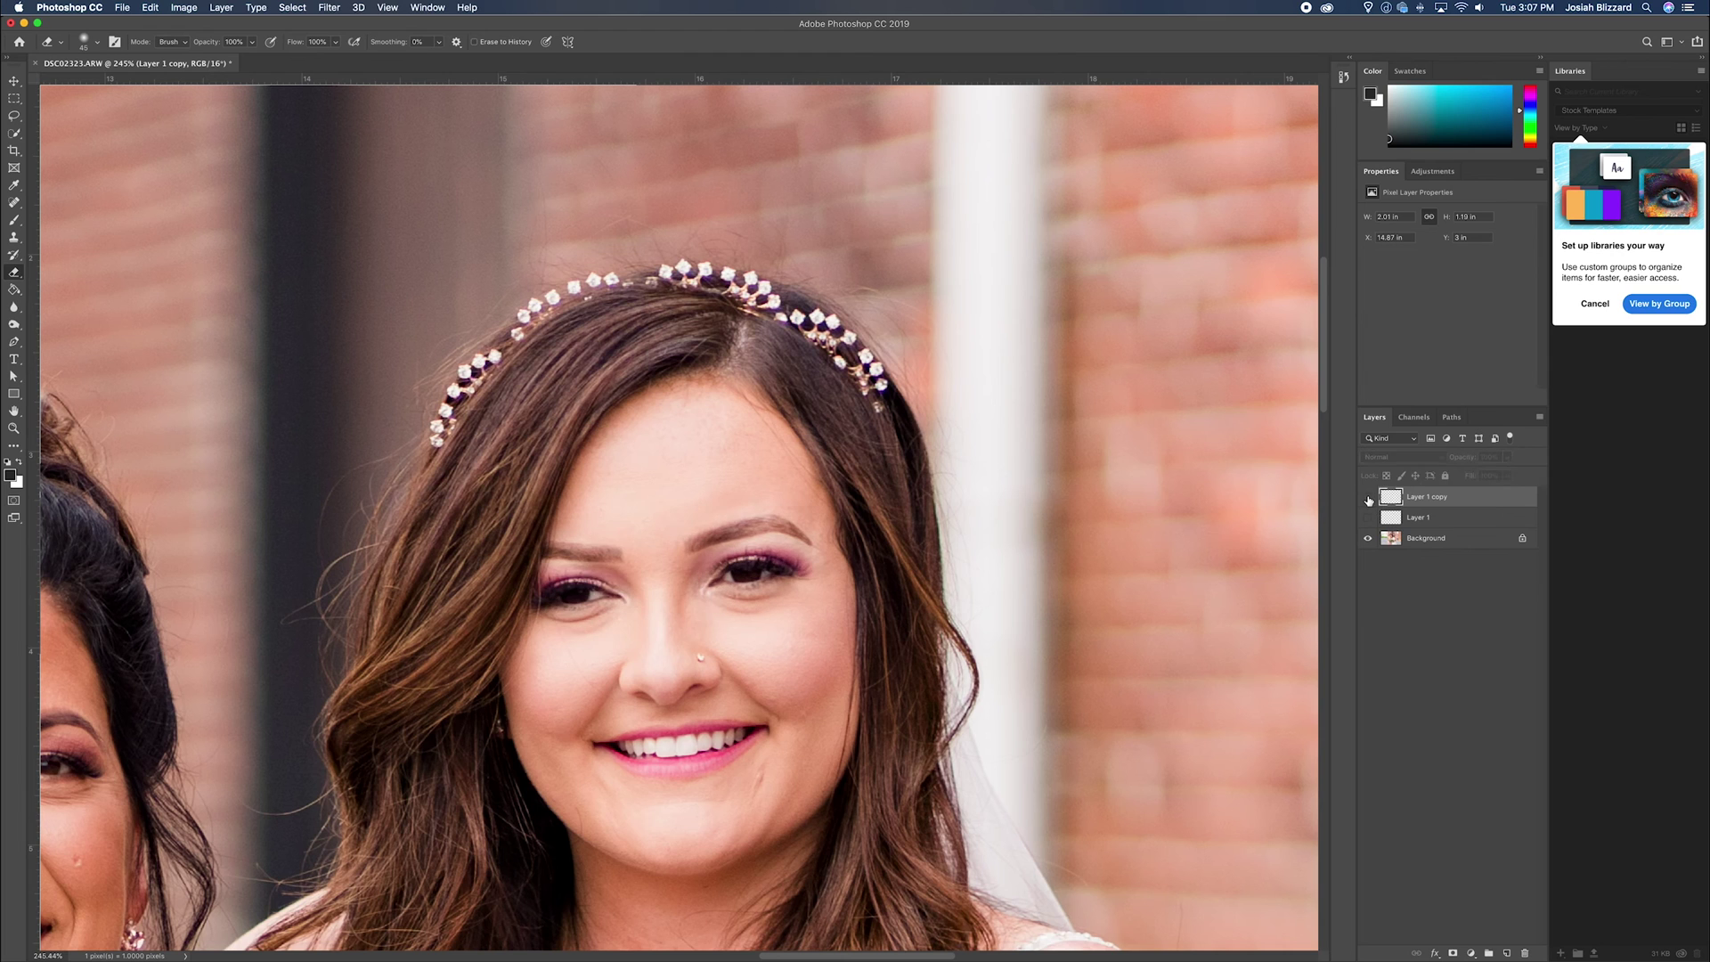
left_click(1368, 499)
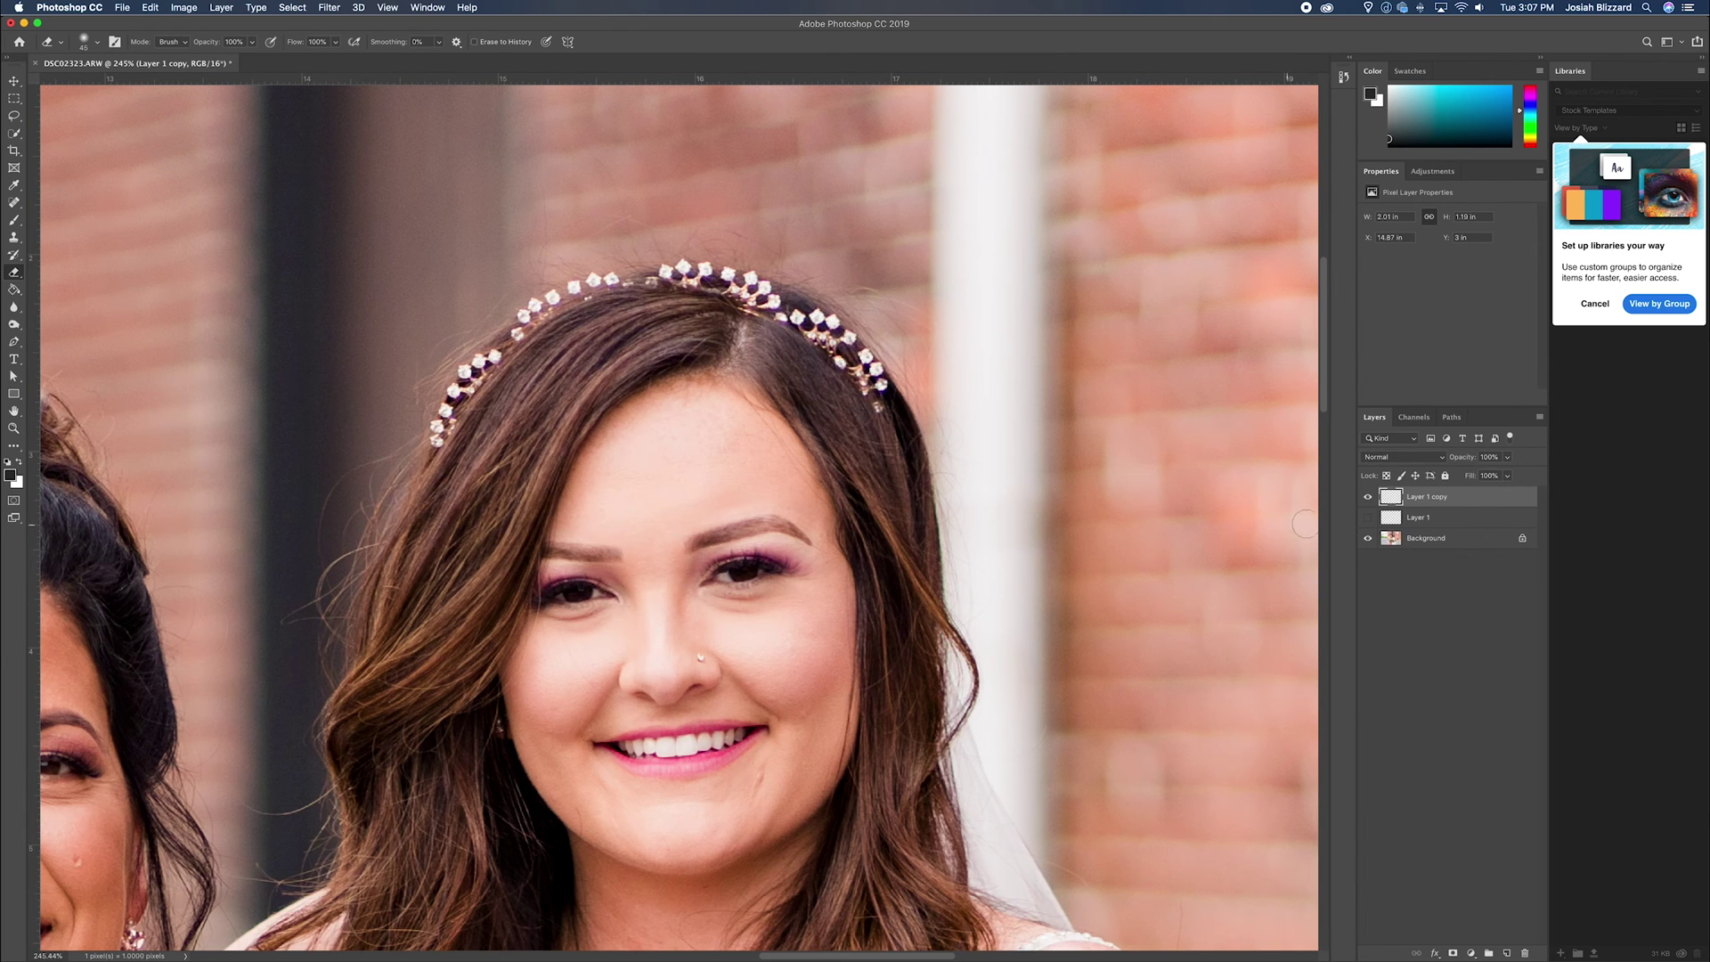
left_click(1368, 497)
left_click(1368, 497)
left_click(1370, 497)
left_click(1370, 498)
left_click(1370, 498)
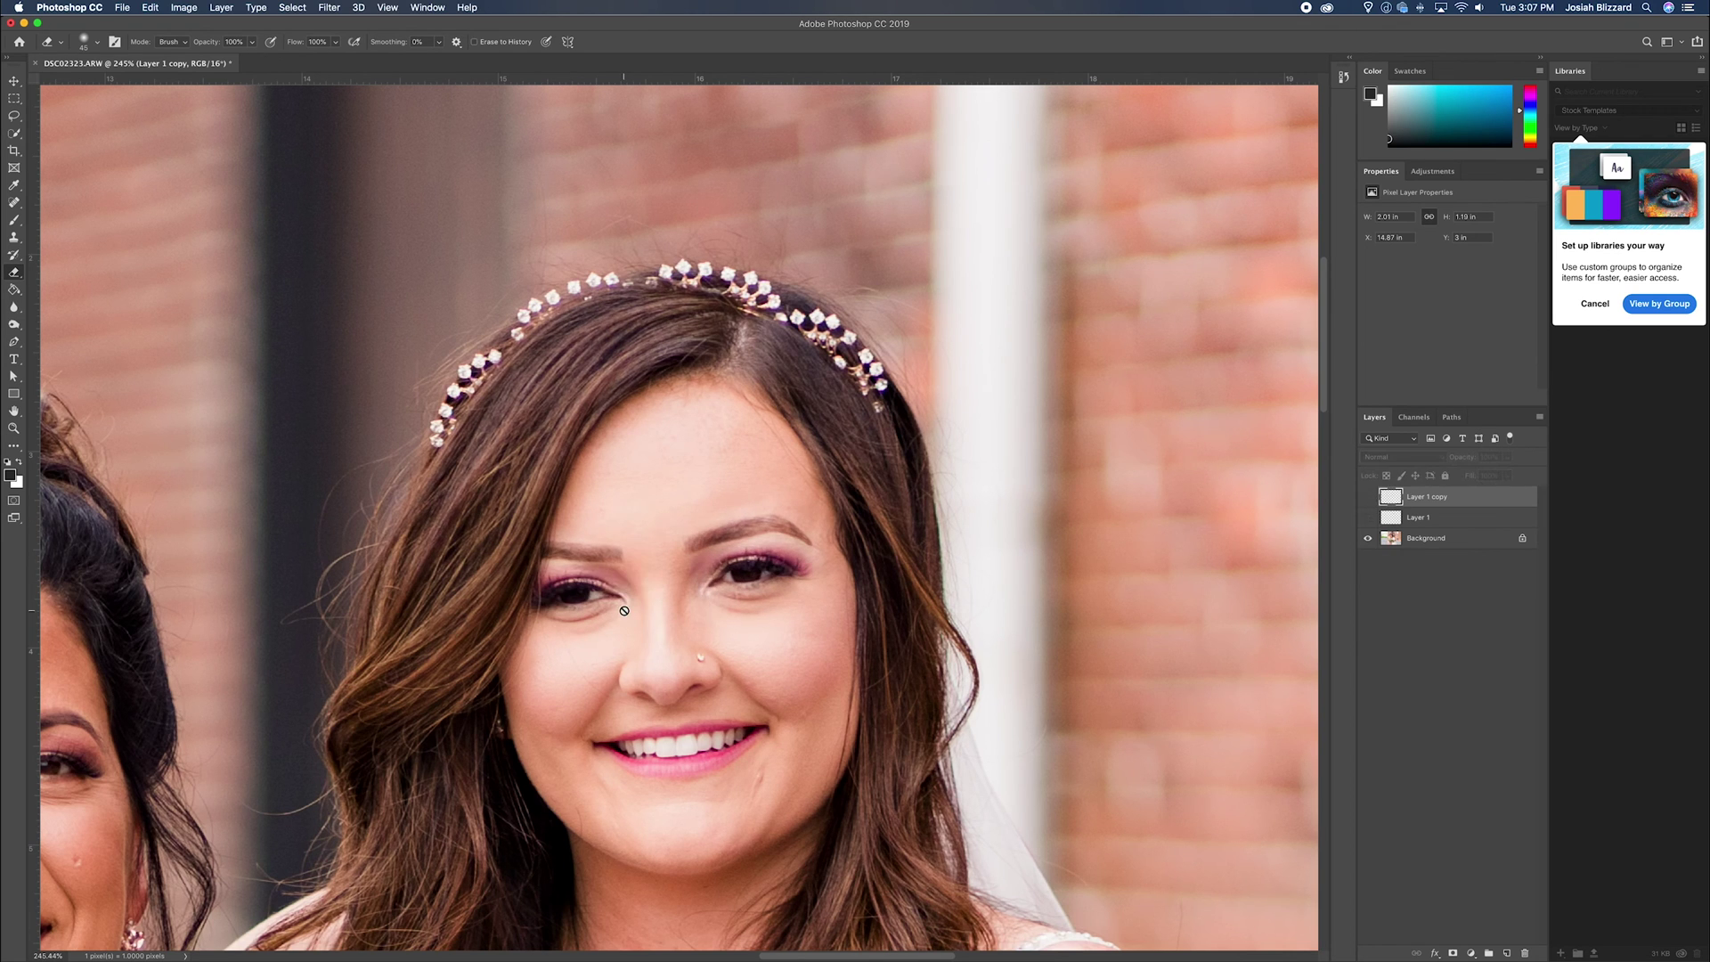
left_click(1369, 497)
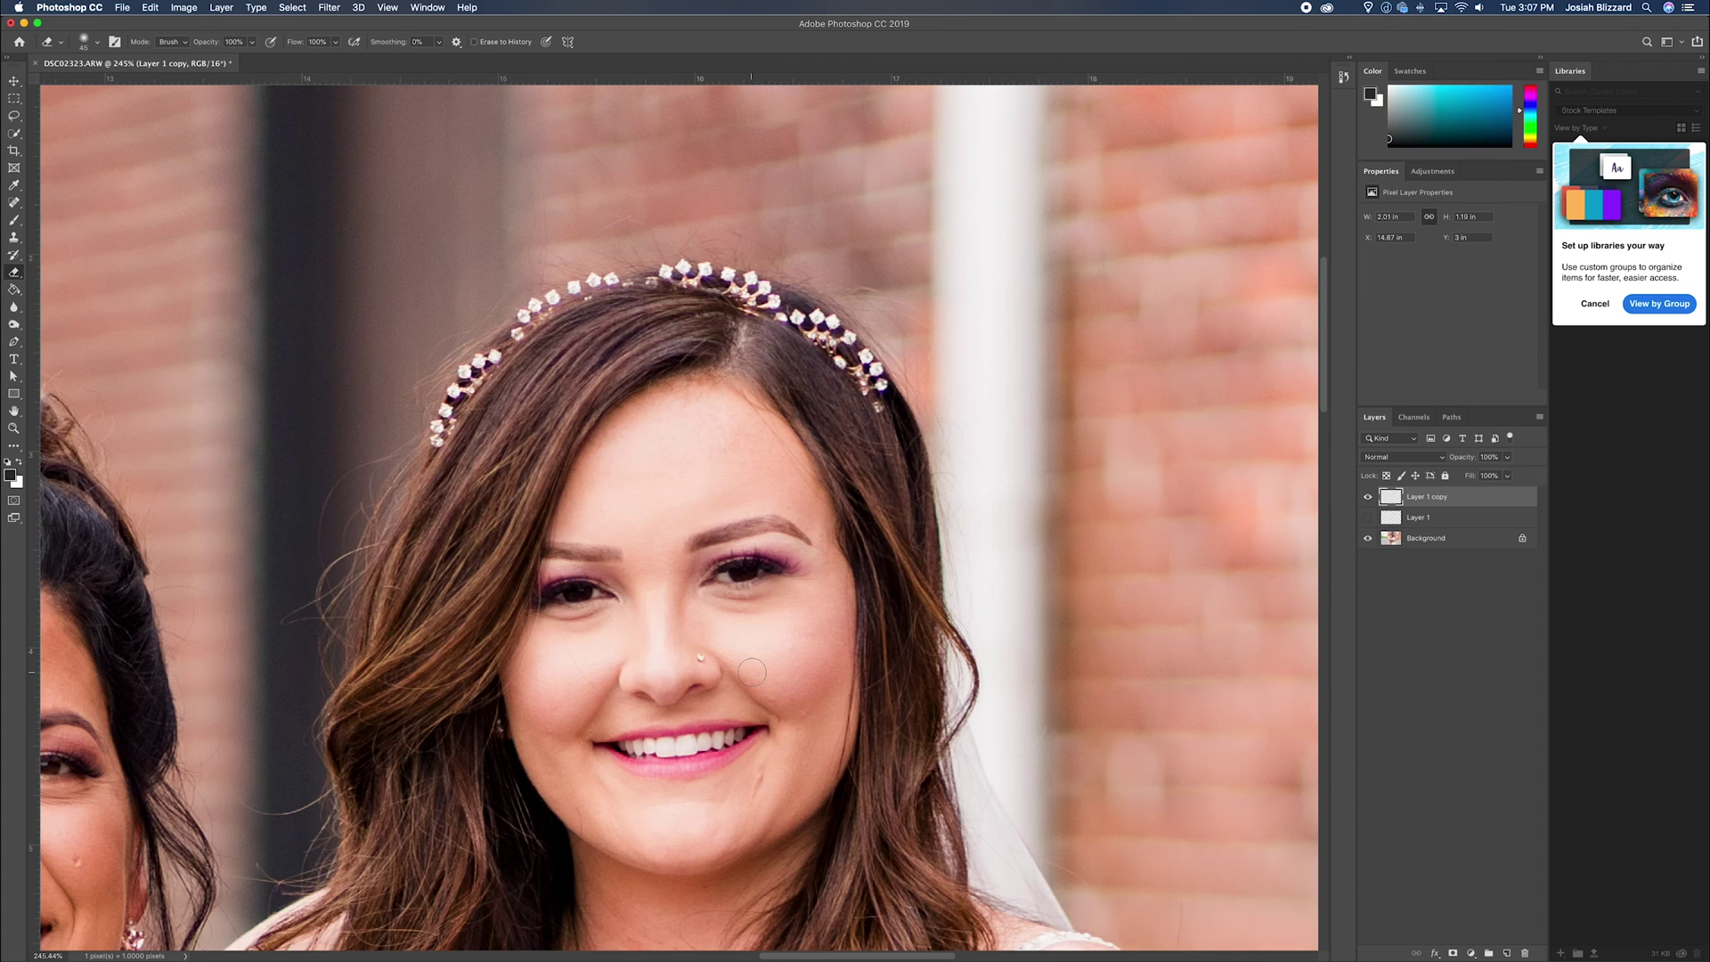
key("super+0")
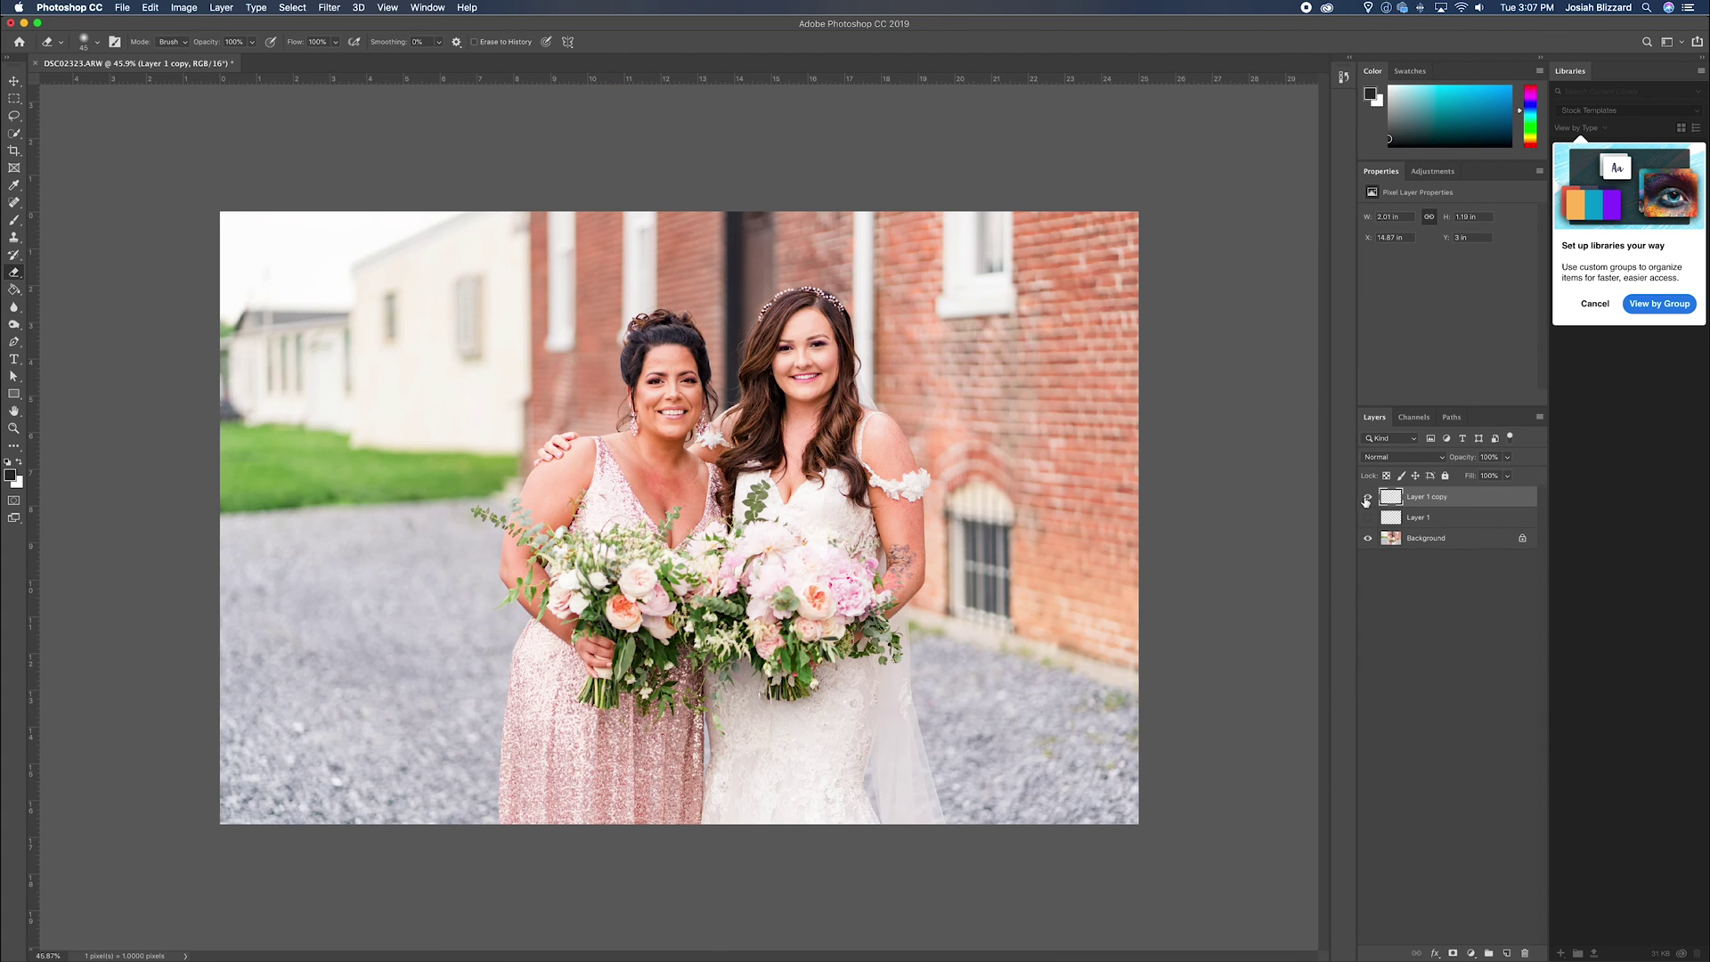
left_click(1367, 498)
left_click(1367, 498)
left_click(1367, 497)
left_click(1367, 498)
left_click(1367, 497)
left_click(1367, 497)
Save the retouched photo as DSC02323-Edit-2.tif and bring Lightroom Classic to the front
left_click(14, 81)
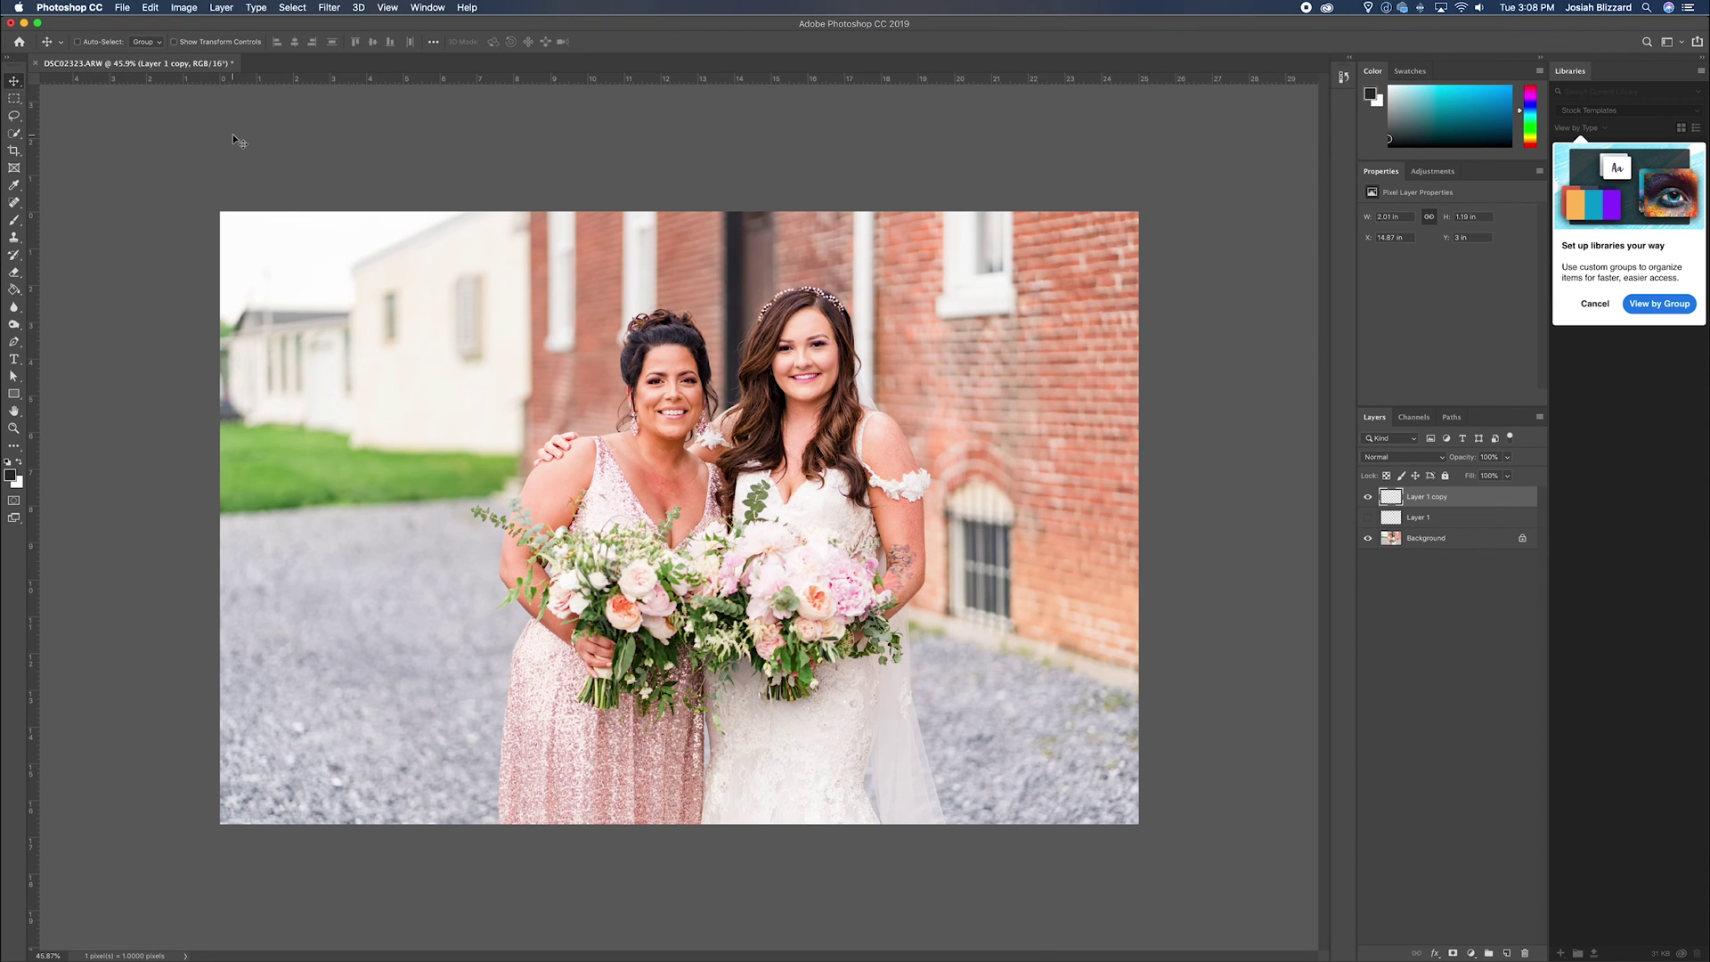
key("super+s")
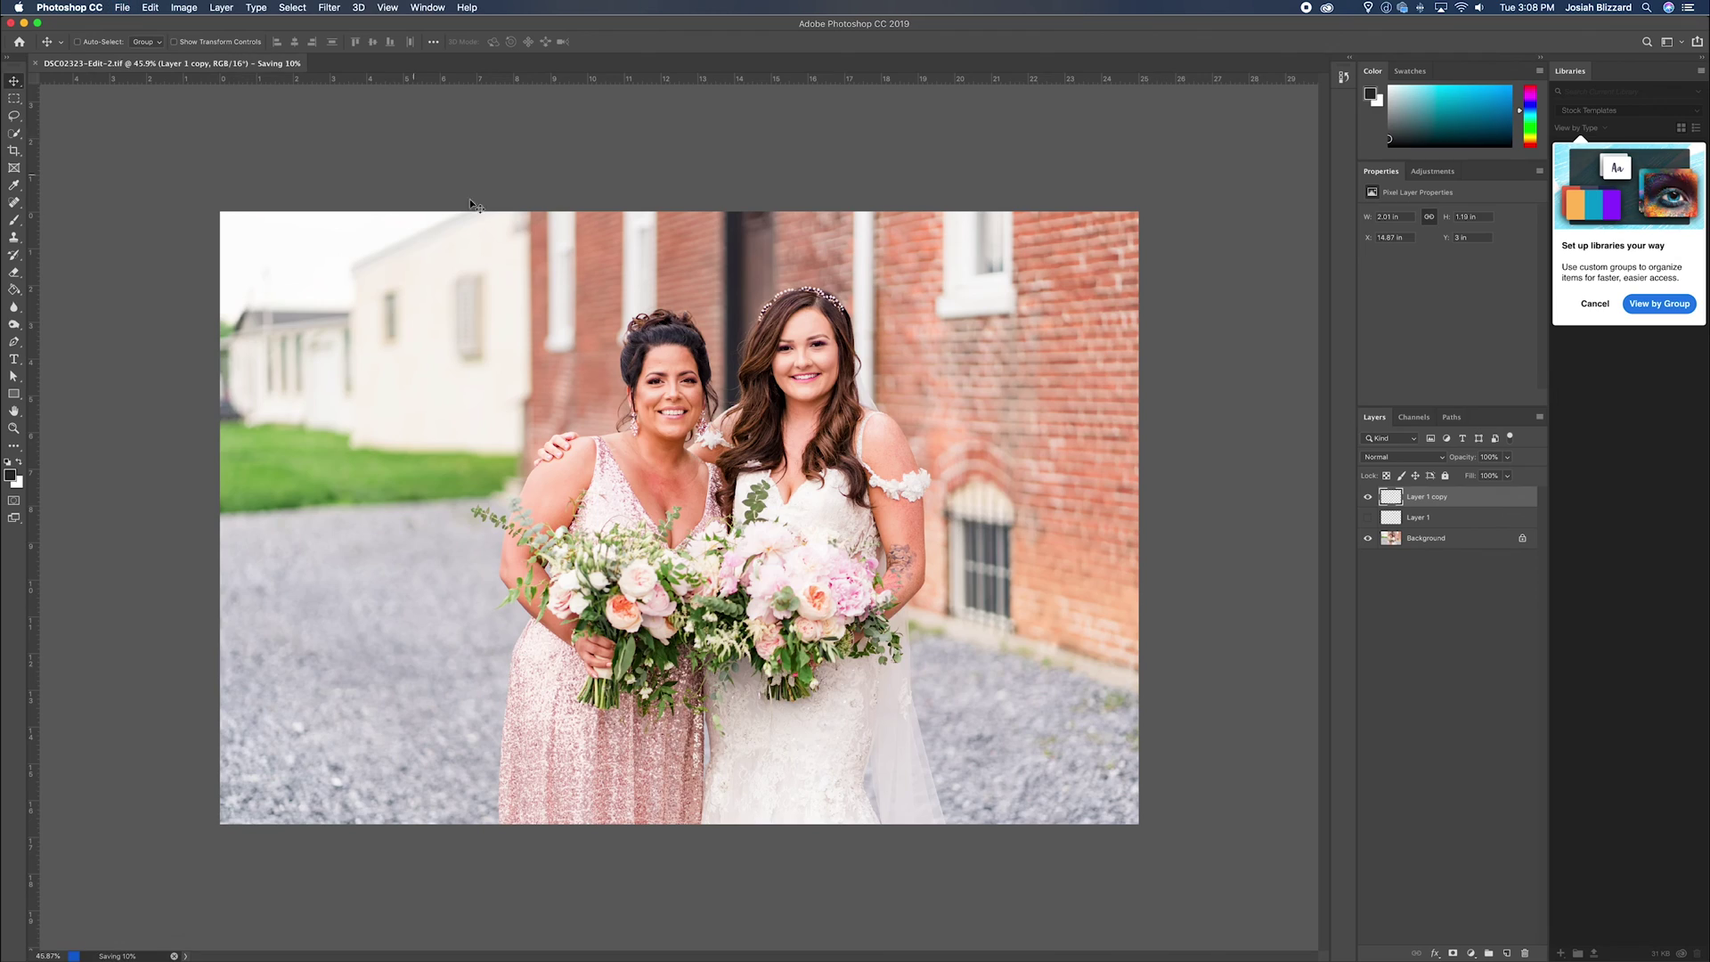
key("ctrl+Up")
left_click(451, 725)
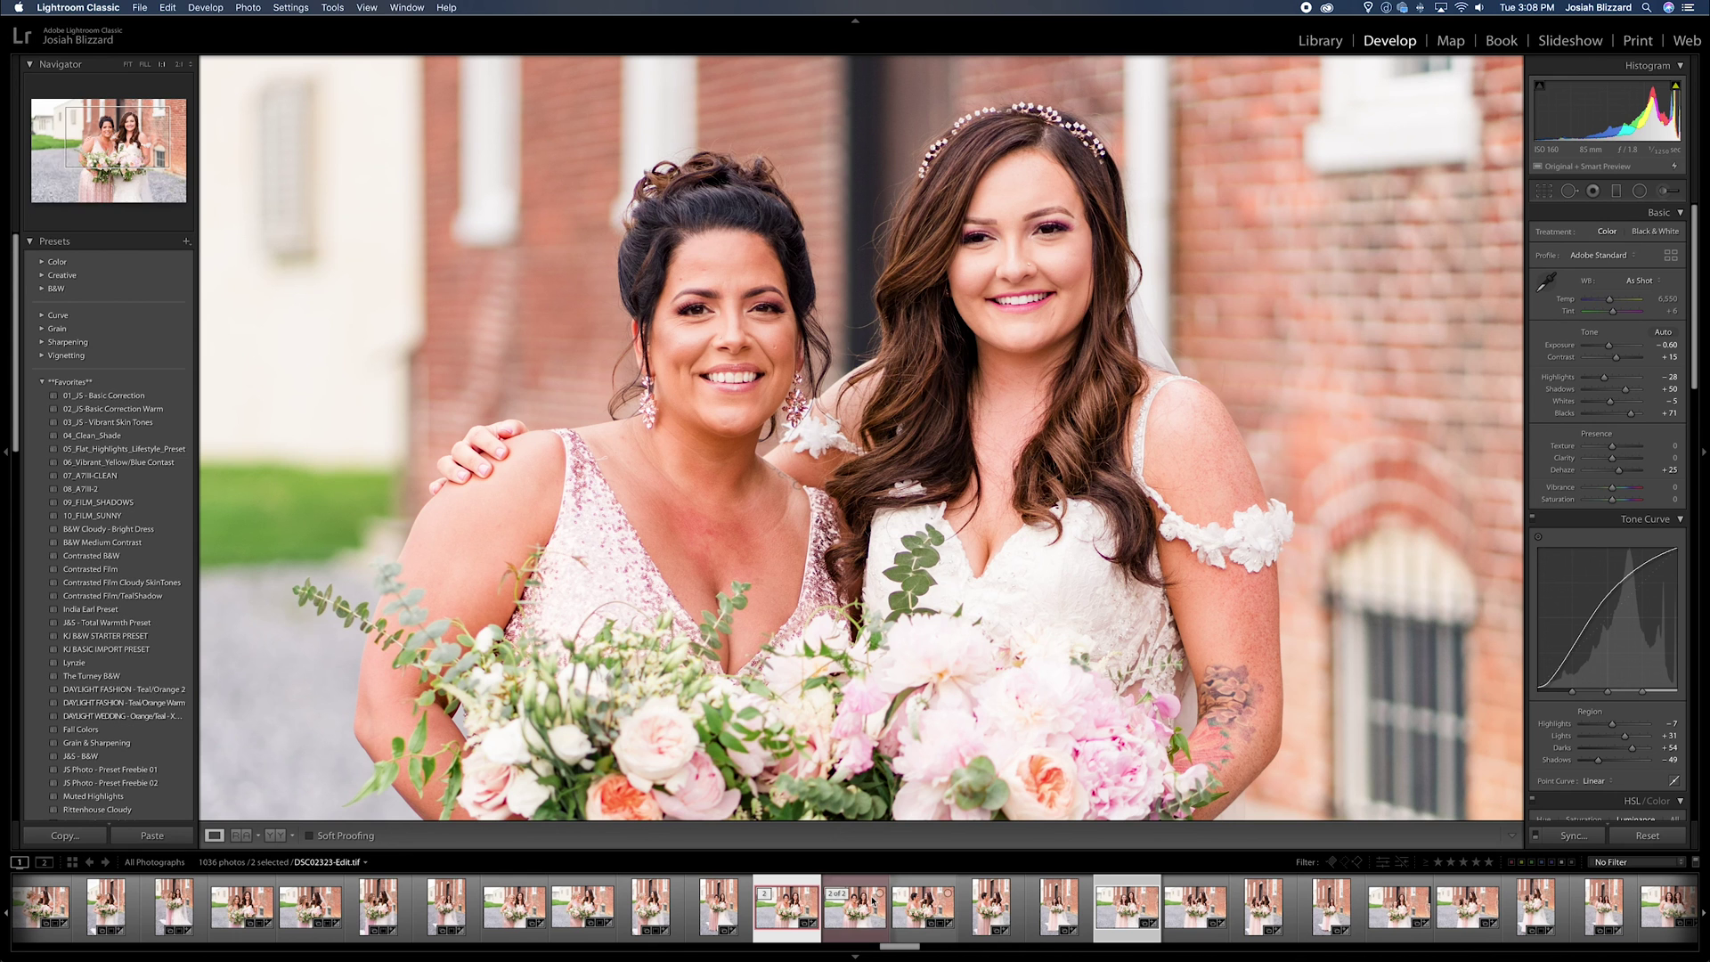
Show DSC02323-Edit-2.tif in the Develop module, fitted to the window so the whole photo is visible
left_click(930, 908)
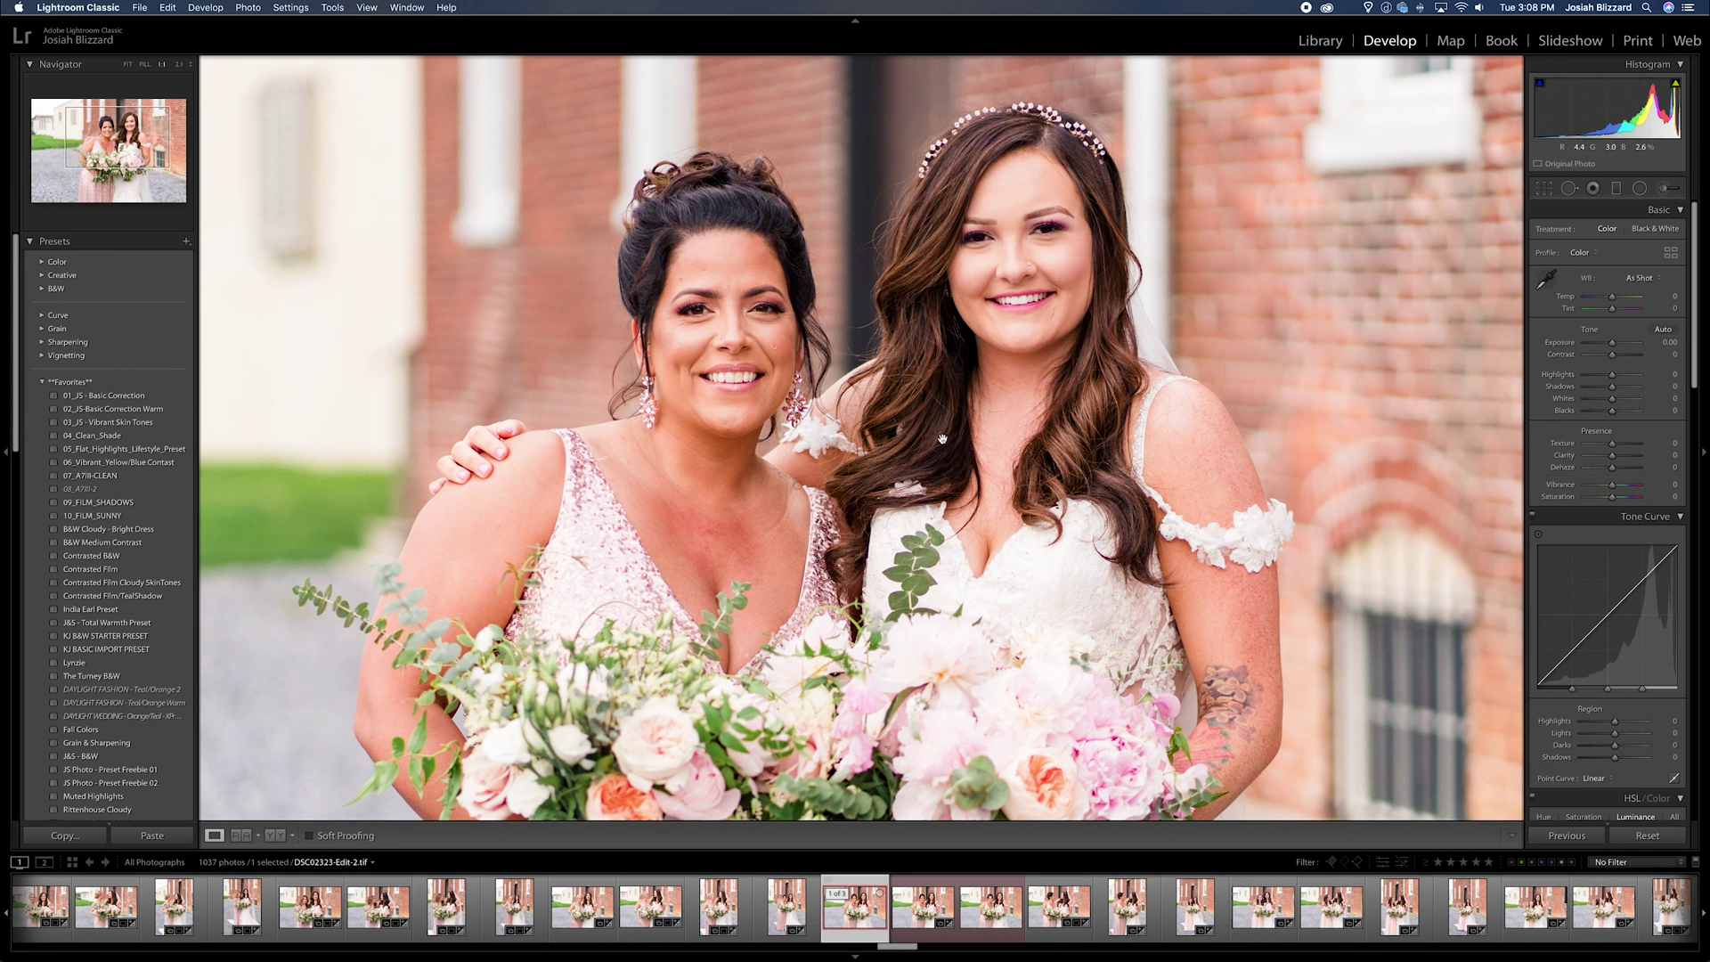
left_click(1038, 404)
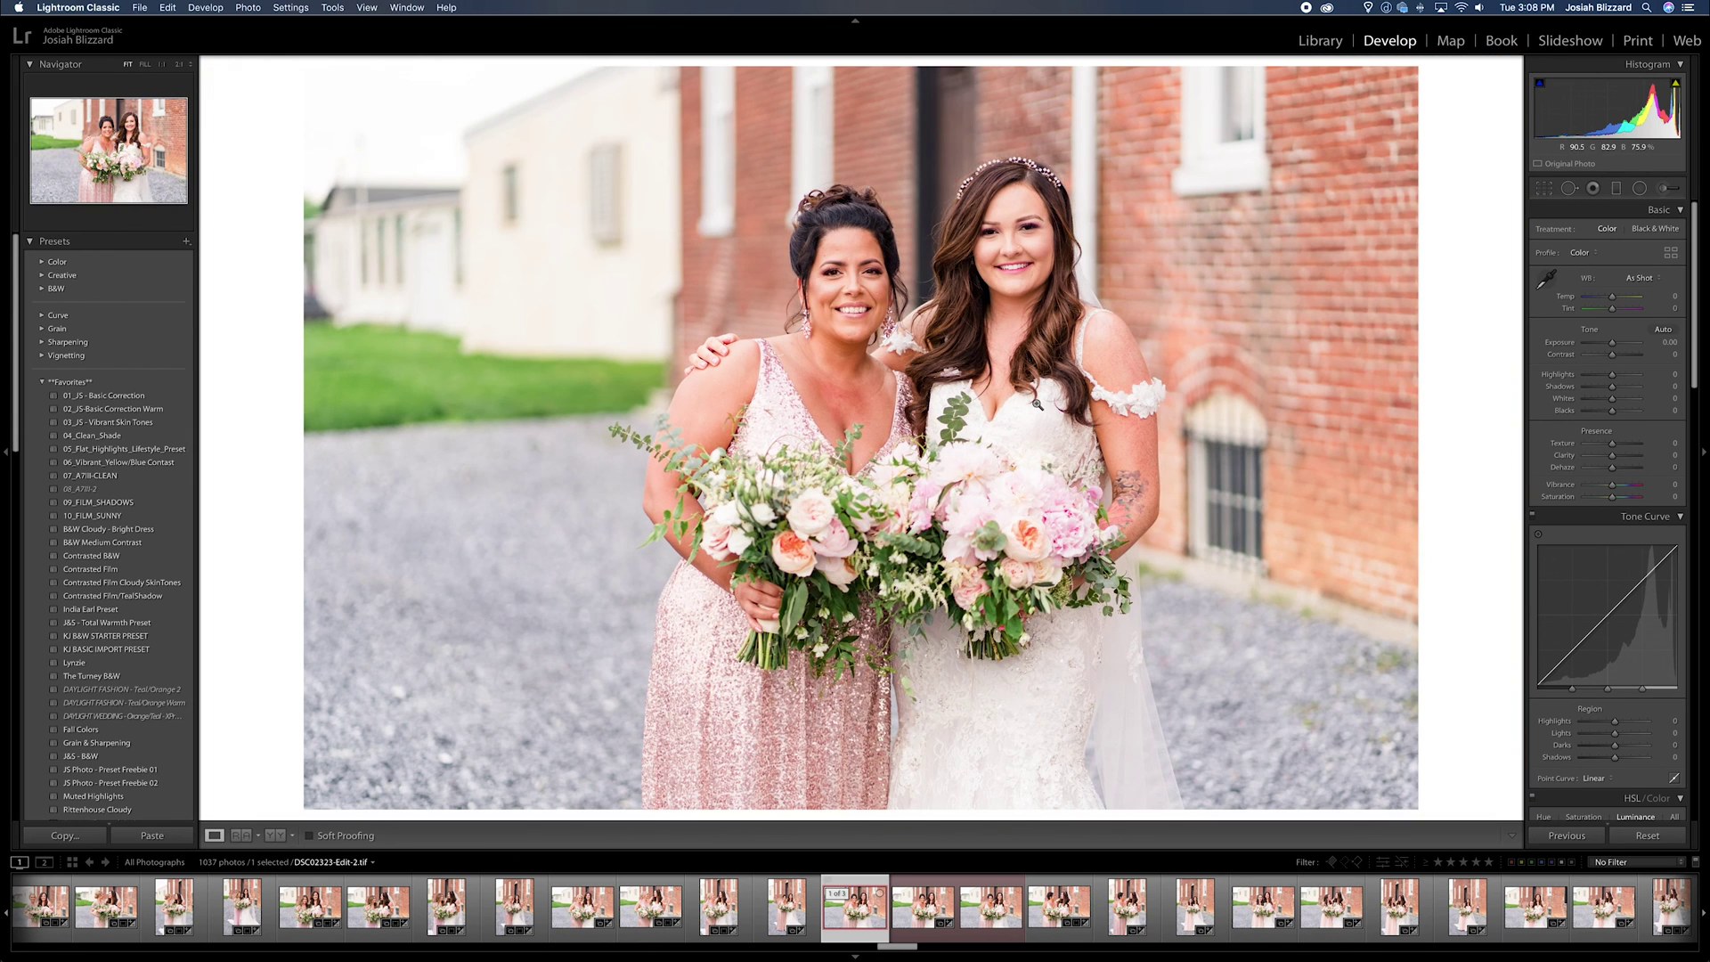